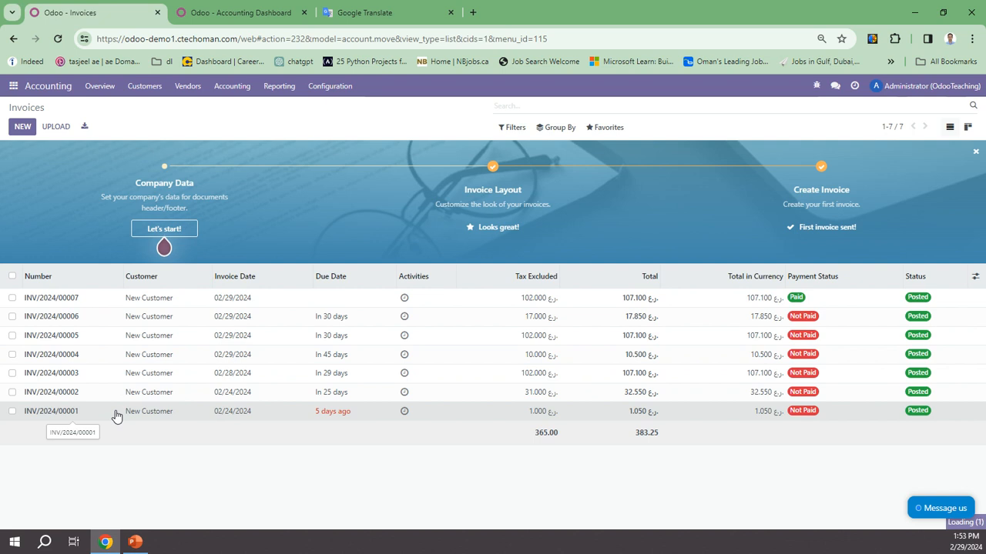
Register a full payment through the Bank journal for customer invoice INV/2024/00001, then return to the invoice list
{"action": "left_click", "coordinate": [71, 414]}
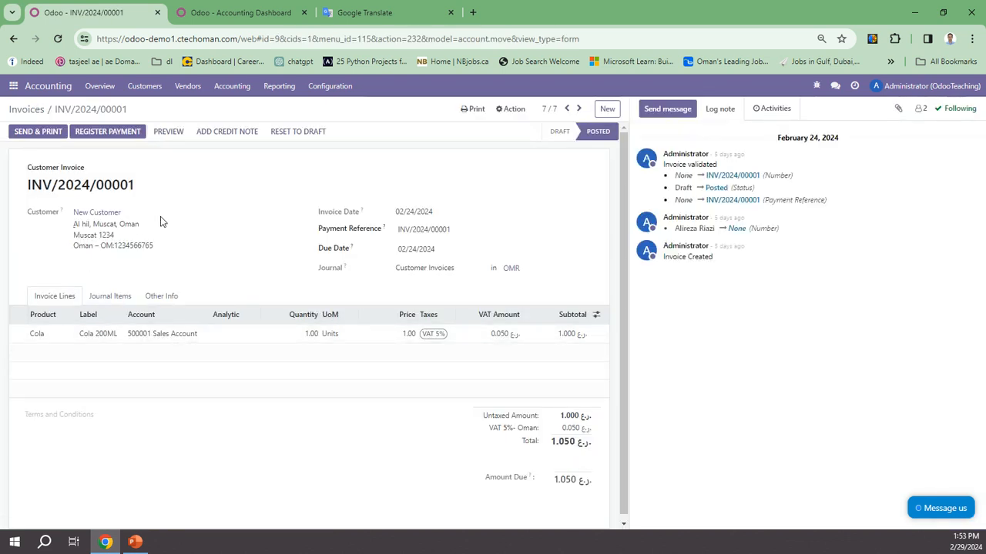
{"action": "left_click", "coordinate": [107, 131]}
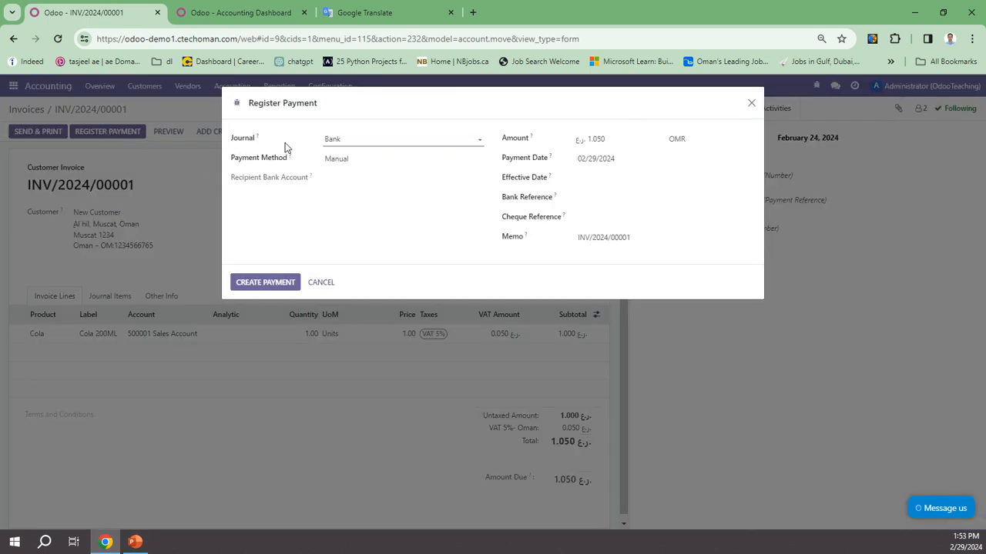
{"action": "left_click", "coordinate": [335, 141]}
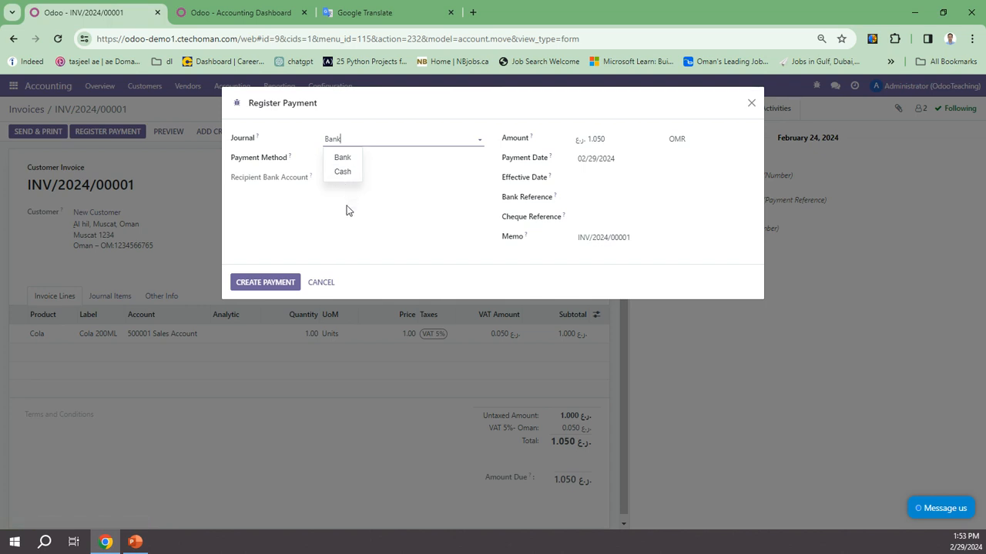
{"action": "left_click", "coordinate": [344, 159]}
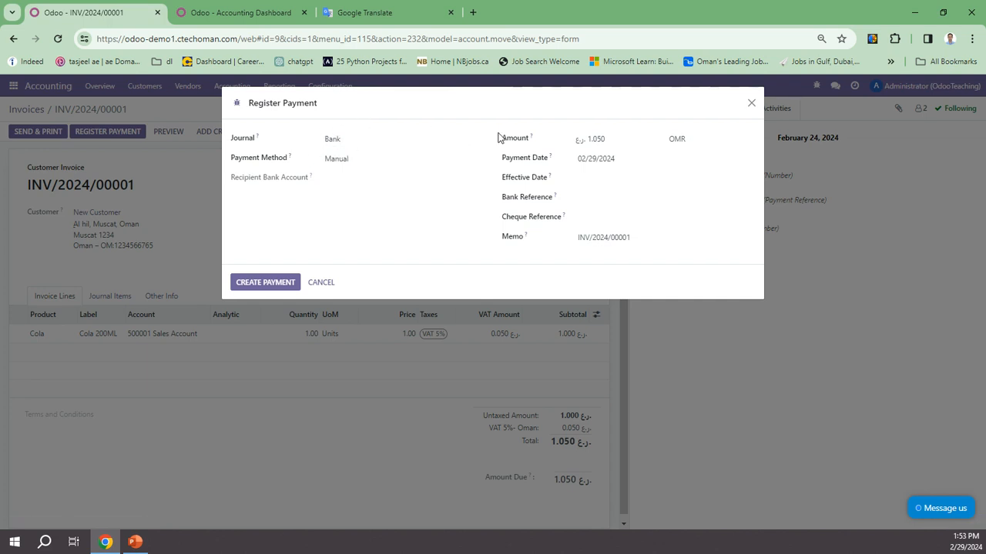
{"action": "left_click", "coordinate": [593, 197]}
{"action": "left_click", "coordinate": [254, 284]}
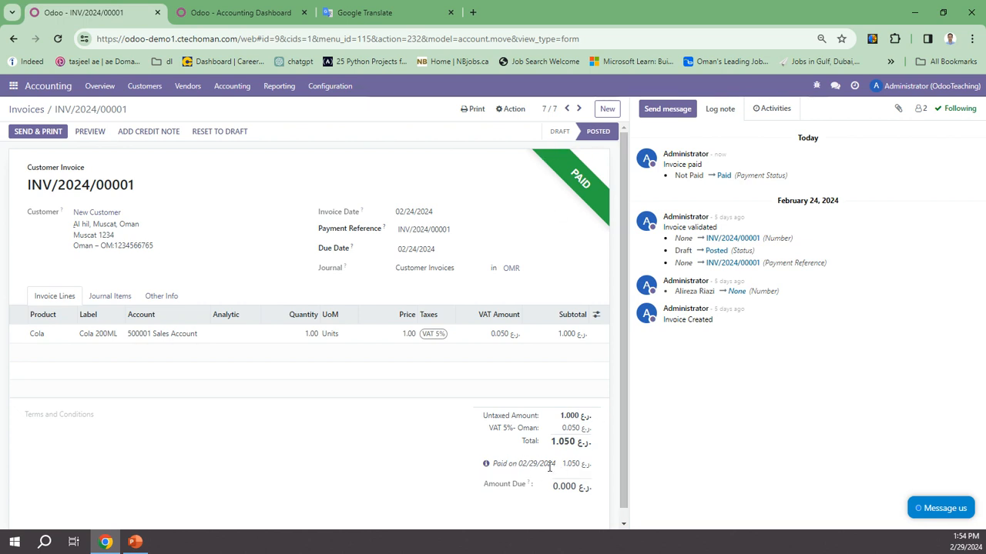
{"action": "left_click", "coordinate": [24, 110]}
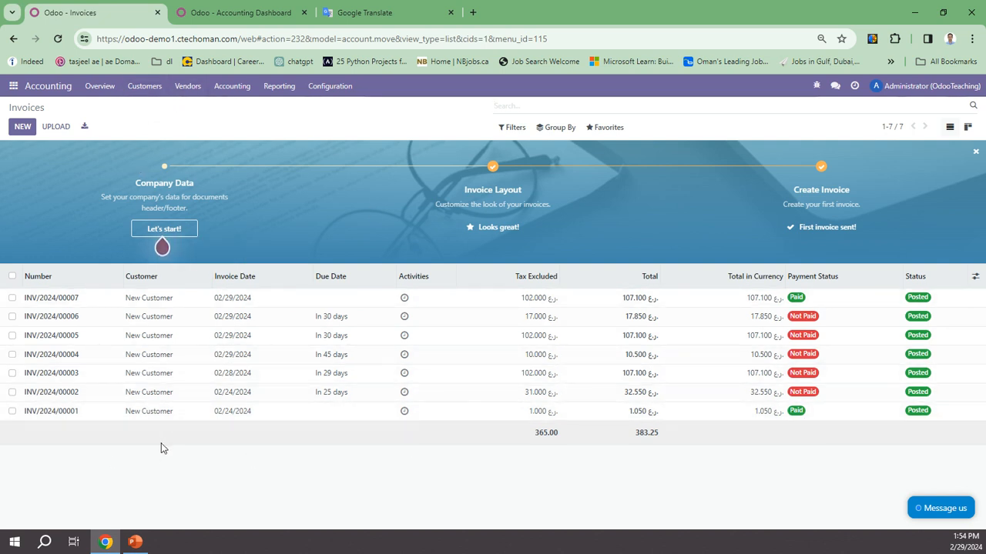
Register a full payment through the Cash journal for vendor bill BILL/2024/02/0001 and return to the bills list
{"action": "left_click", "coordinate": [189, 88]}
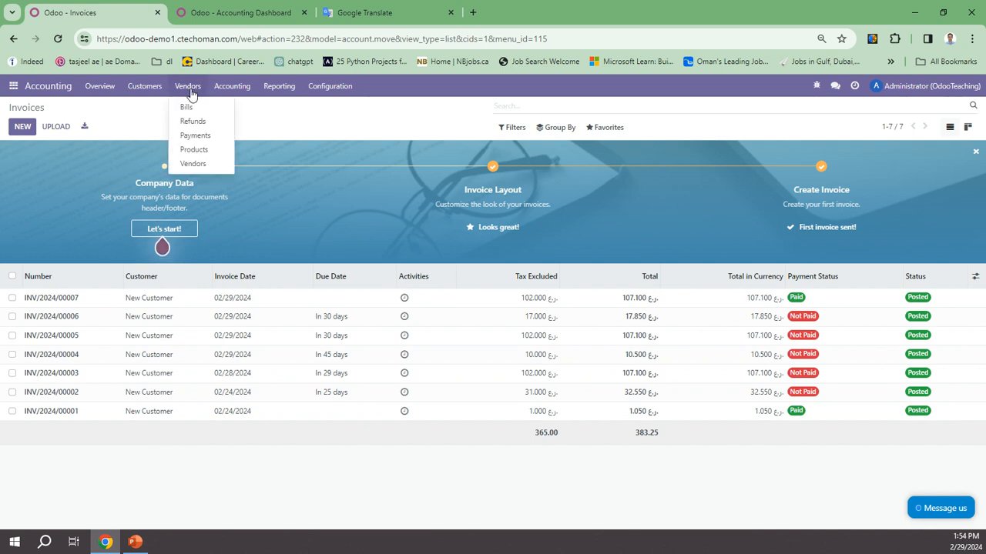
{"action": "left_click", "coordinate": [190, 109]}
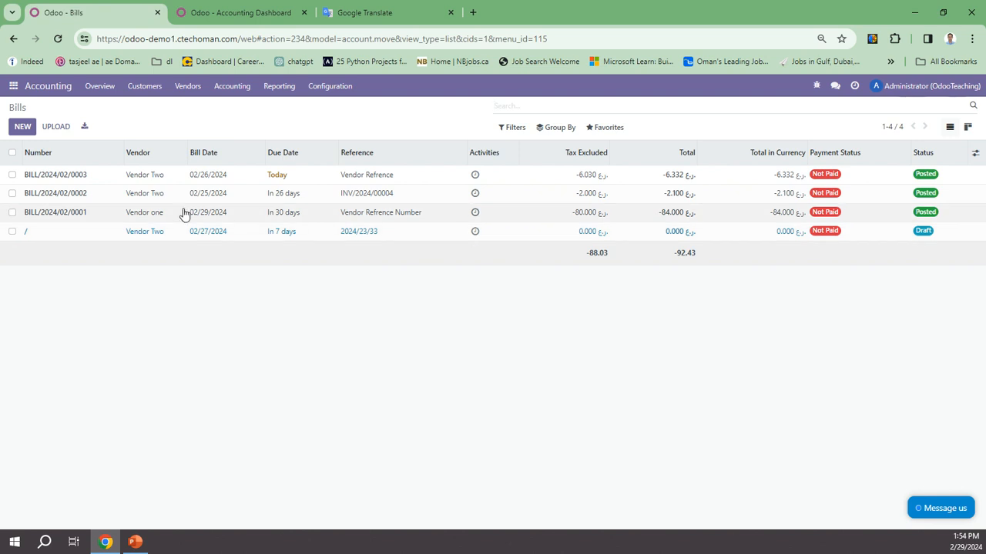
{"action": "left_click", "coordinate": [287, 215]}
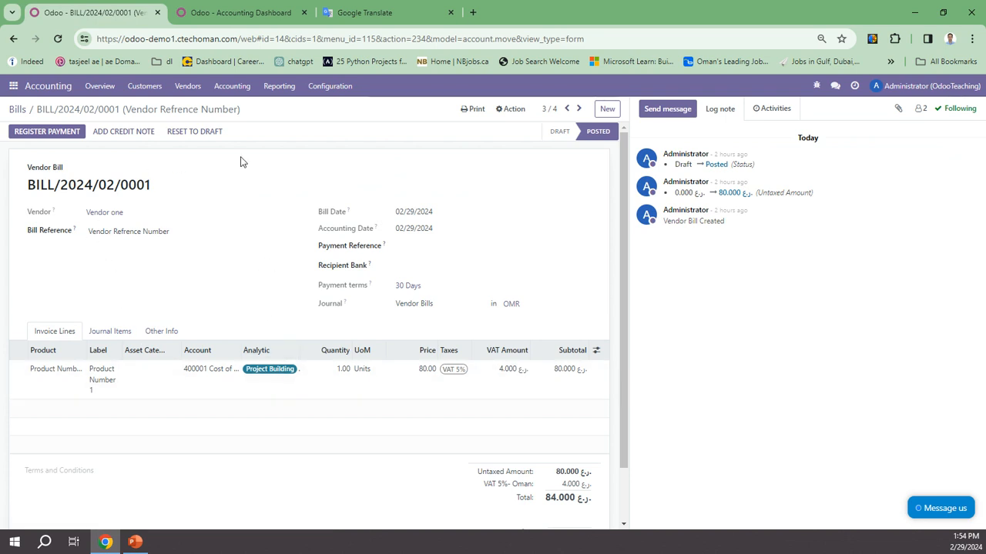
{"action": "left_click", "coordinate": [50, 136]}
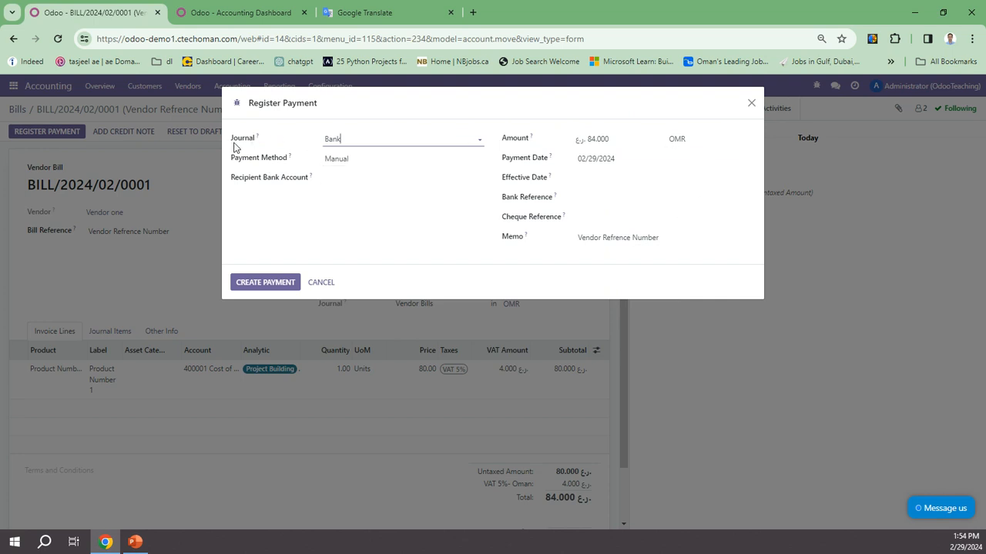
{"action": "left_click", "coordinate": [353, 143]}
{"action": "left_click", "coordinate": [348, 176]}
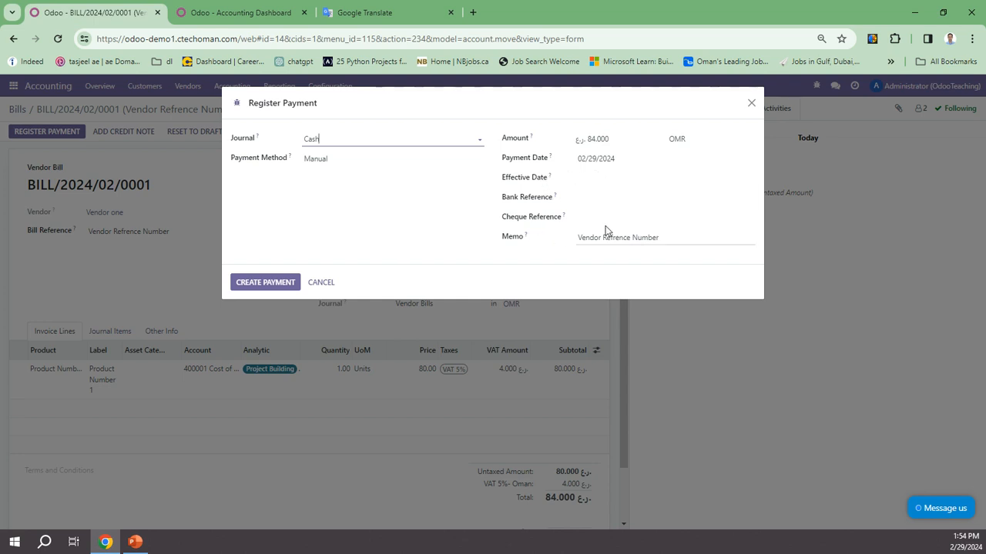
{"action": "left_click", "coordinate": [248, 285]}
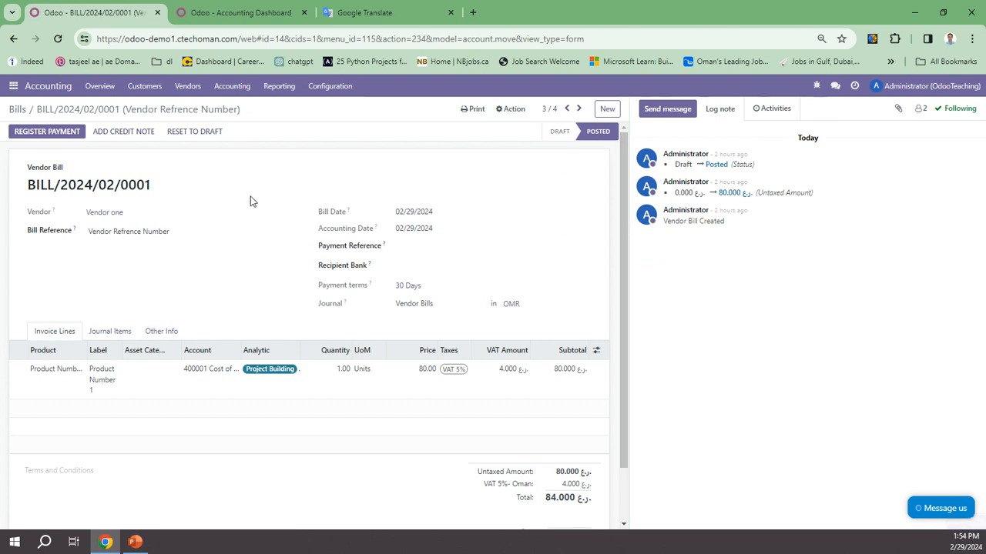
{"action": "scroll", "coordinate": [525, 454], "scroll_direction": "down", "scroll_amount": 2}
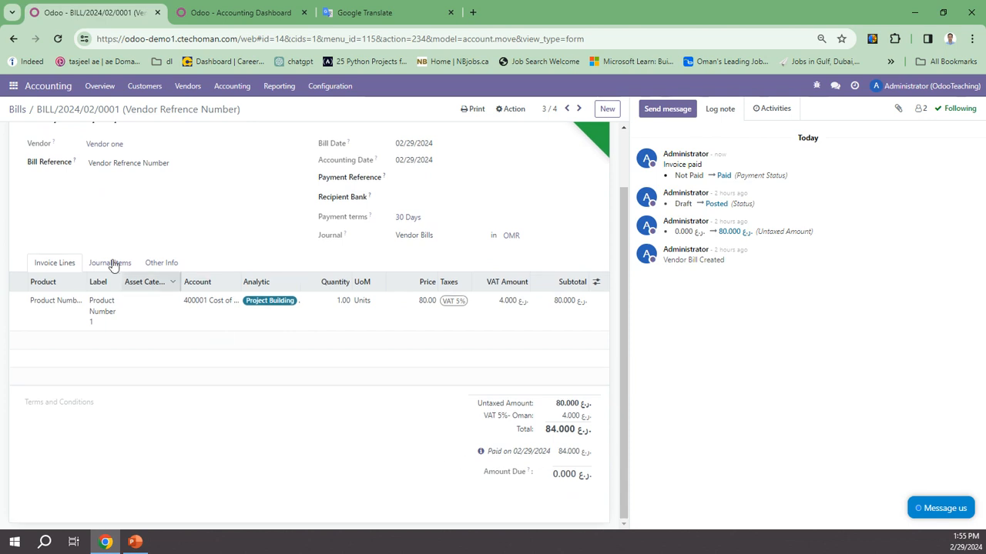
{"action": "left_click", "coordinate": [19, 109]}
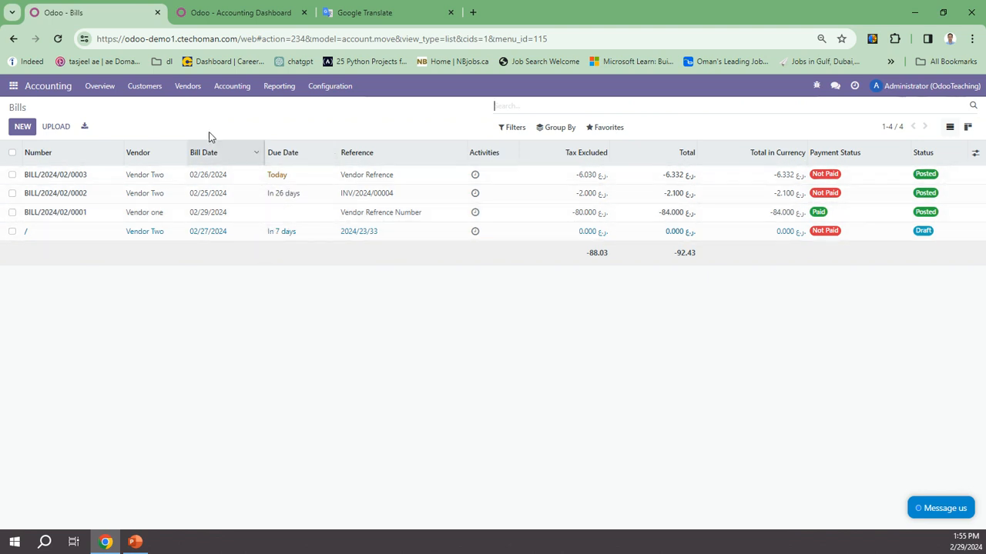
Open customer invoice INV/2024/00003 from the customer invoices, leaving its line details closed
{"action": "left_click", "coordinate": [145, 89]}
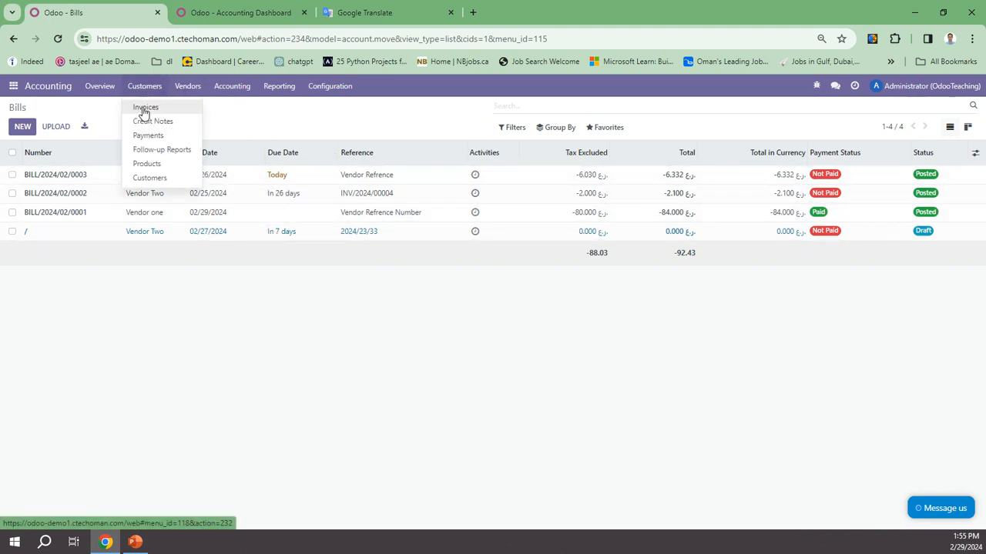
{"action": "left_click", "coordinate": [145, 107]}
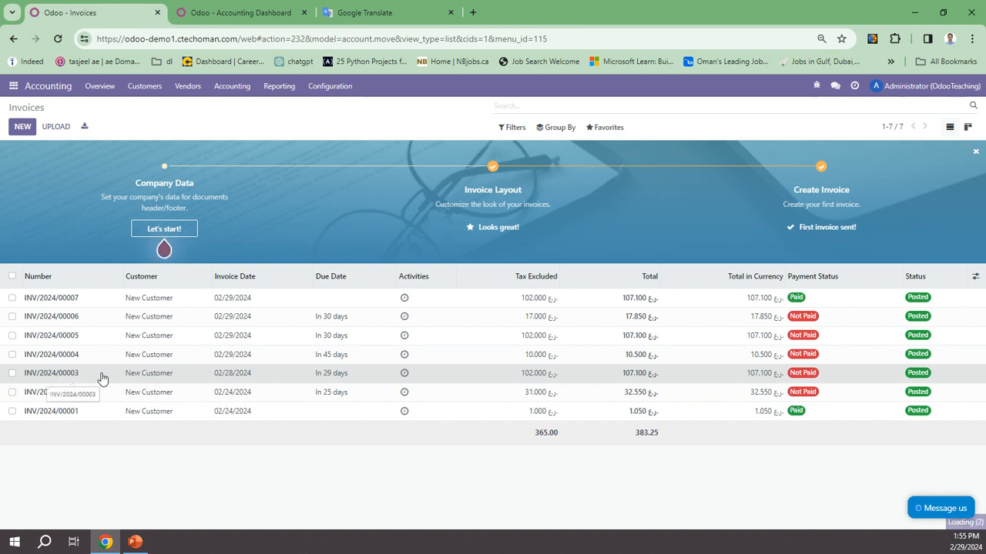
{"action": "left_click", "coordinate": [54, 376]}
{"action": "left_click", "coordinate": [54, 377]}
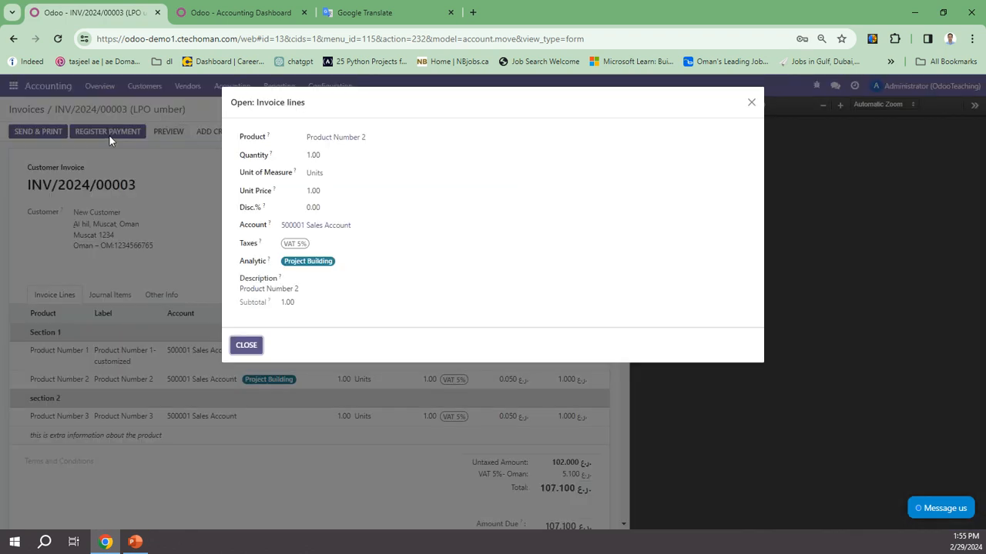
{"action": "left_click", "coordinate": [245, 345]}
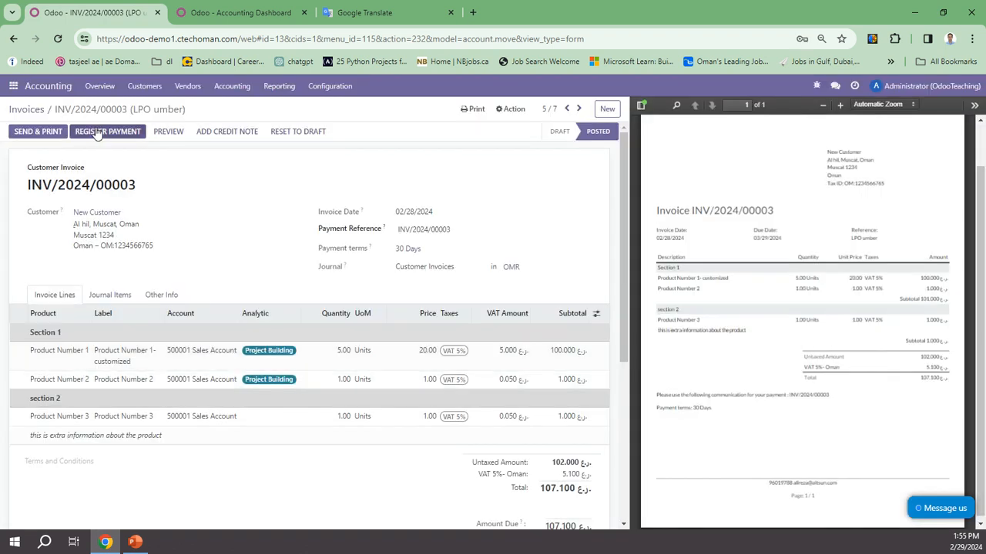
Register a partial payment of 50 OMR through the Bank journal for invoice INV/2024/00003, keeping the difference open, and check the amount due
{"action": "left_click", "coordinate": [96, 129]}
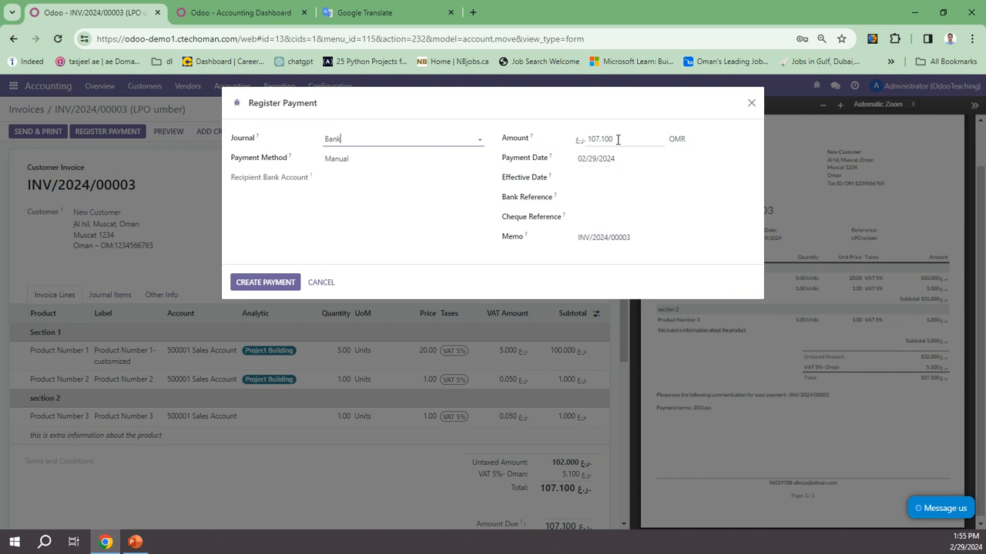
{"action": "left_click_drag", "start_coordinate": [617, 139], "coordinate": [577, 141]}
{"action": "type", "text": "50"}
{"action": "left_click", "coordinate": [461, 262]}
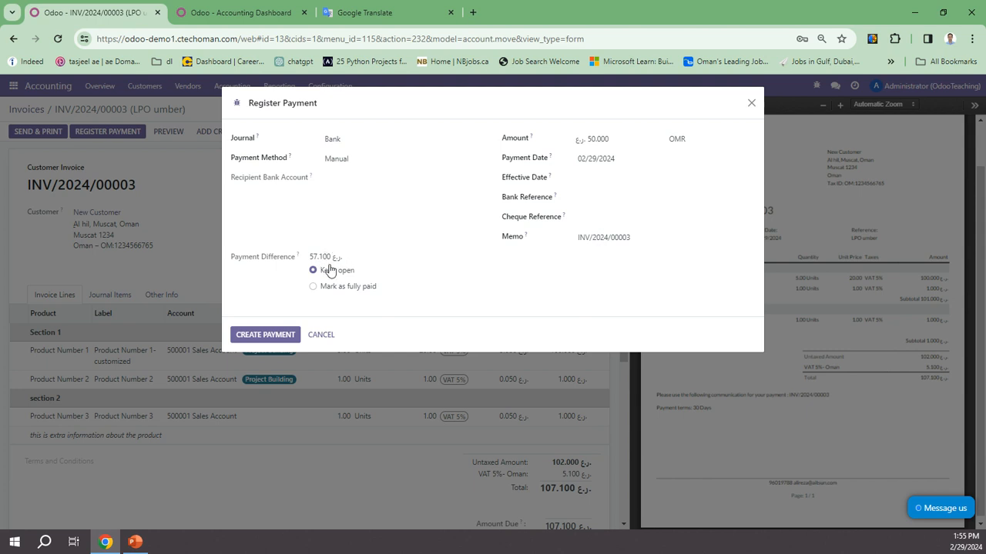
{"action": "left_click", "coordinate": [260, 335]}
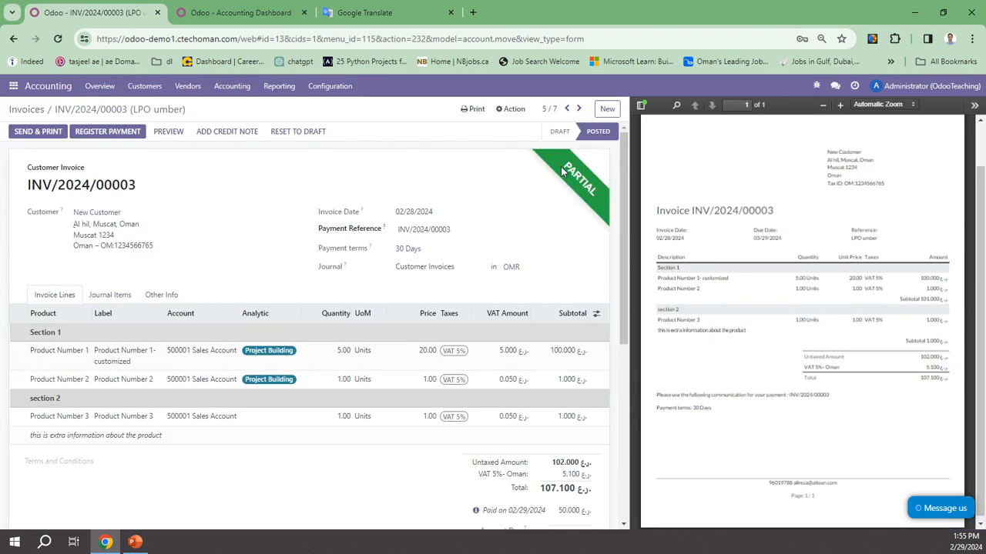
{"action": "scroll", "coordinate": [551, 393], "scroll_direction": "down", "scroll_amount": 2}
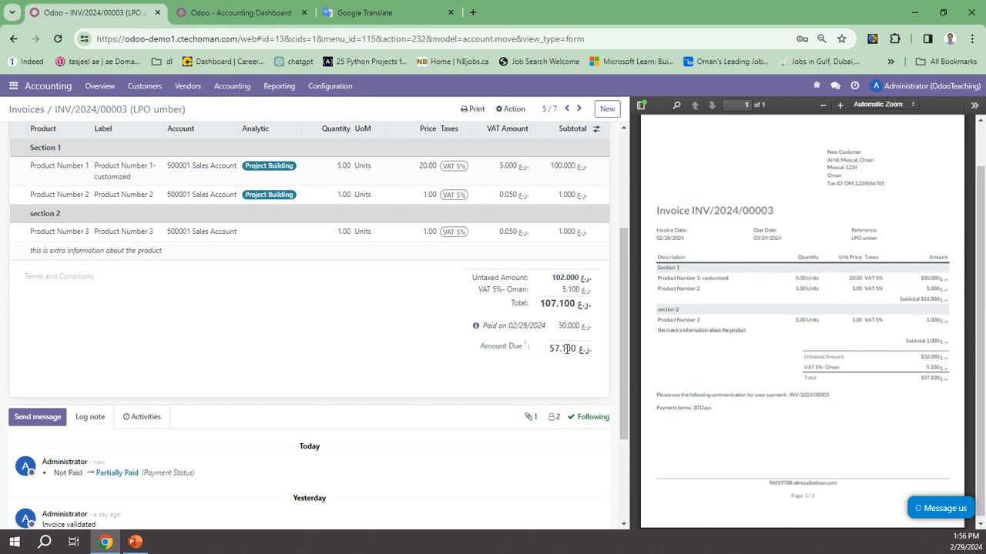
{"action": "scroll", "coordinate": [566, 351], "scroll_direction": "up", "scroll_amount": 2}
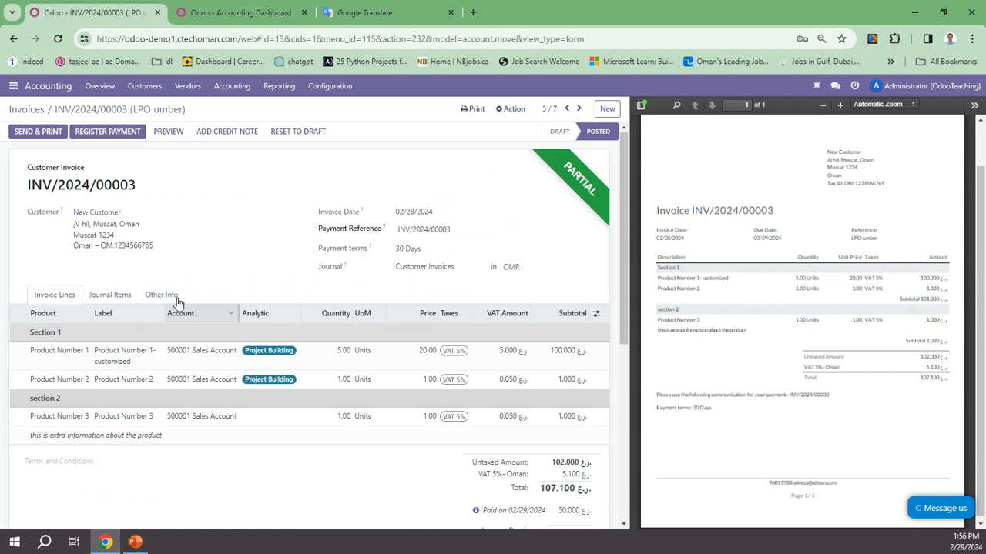
Register the remaining balance of invoice INV/2024/00003 through the Cash journal, review its payments and return to the invoice list
{"action": "left_click", "coordinate": [102, 131]}
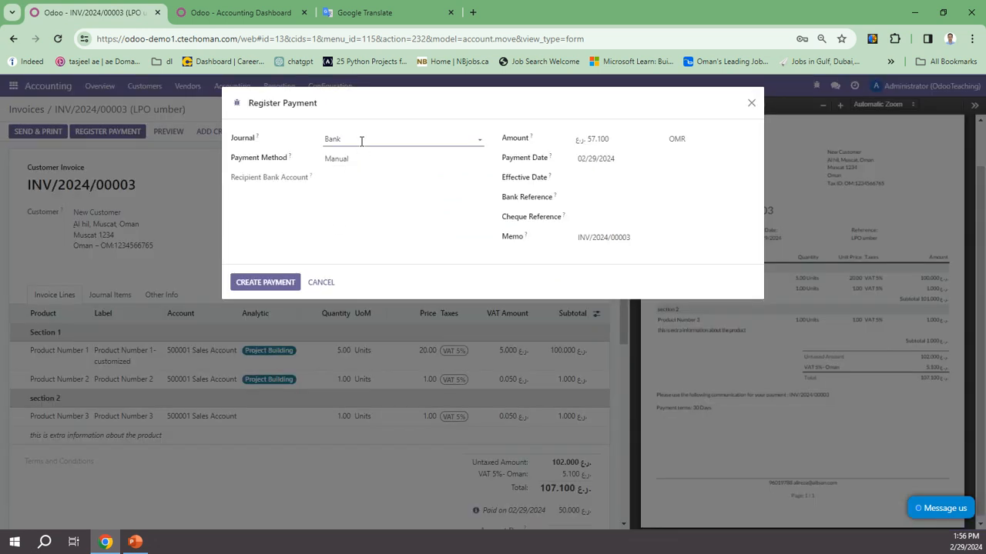
{"action": "left_click", "coordinate": [352, 158]}
{"action": "left_click", "coordinate": [347, 173]}
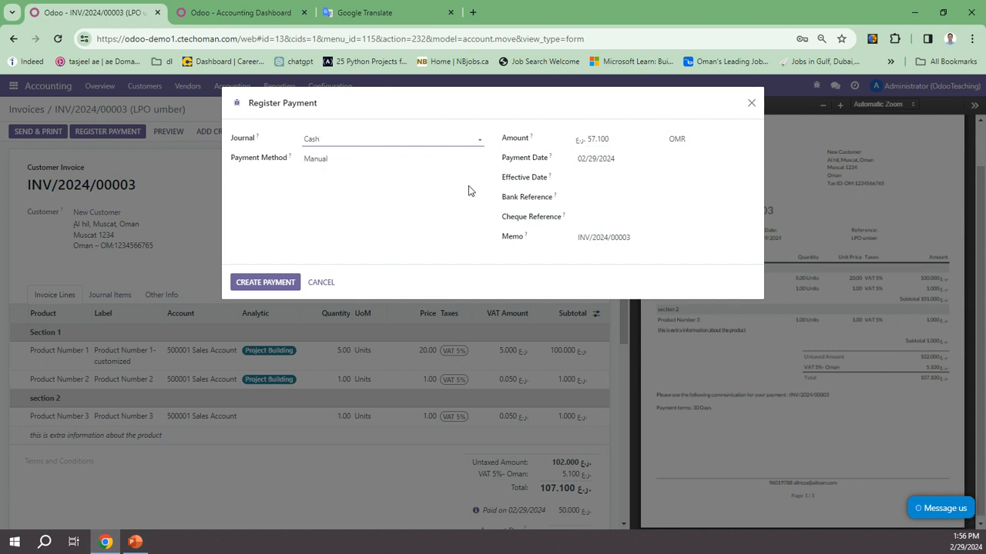
{"action": "left_click", "coordinate": [265, 282]}
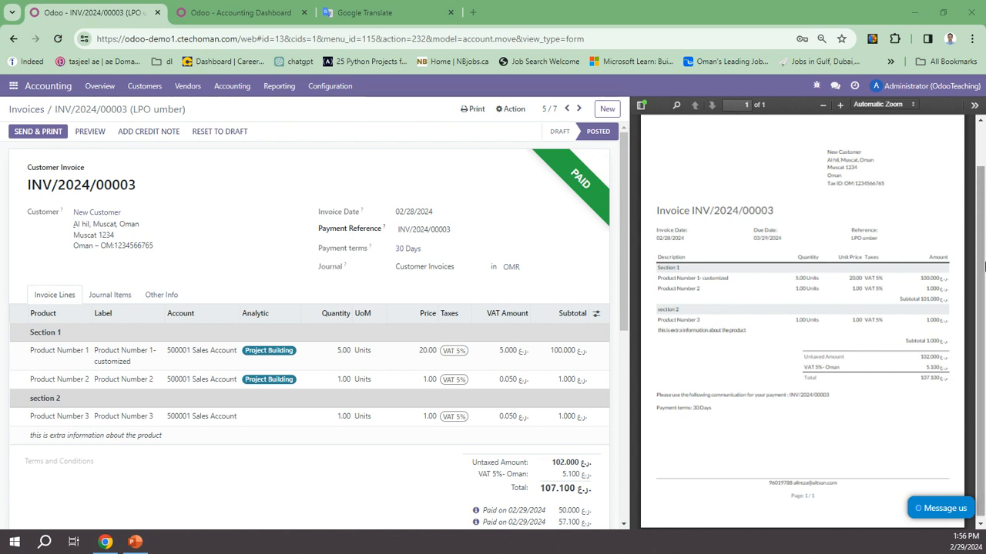
{"action": "scroll", "coordinate": [537, 405], "scroll_direction": "down", "scroll_amount": 3}
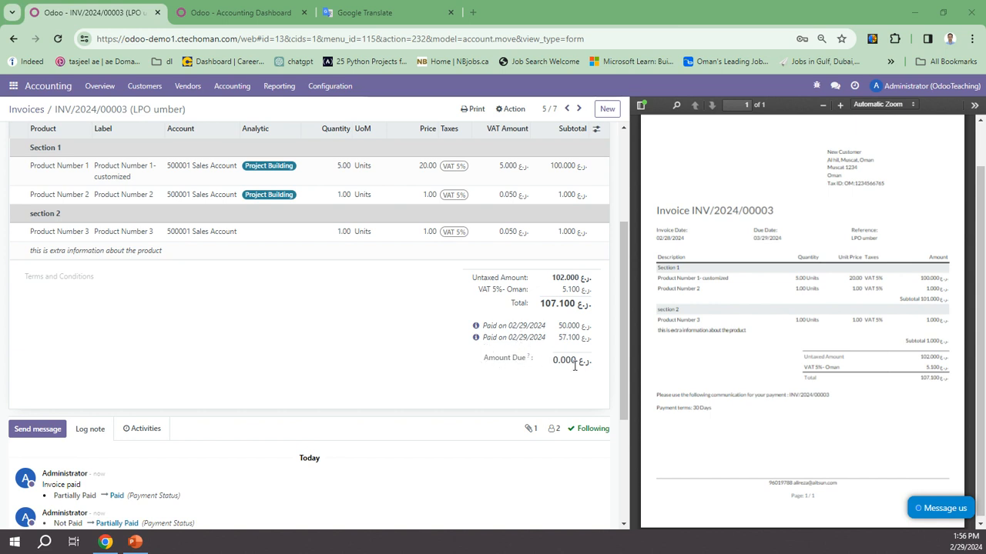
{"action": "left_click", "coordinate": [25, 111]}
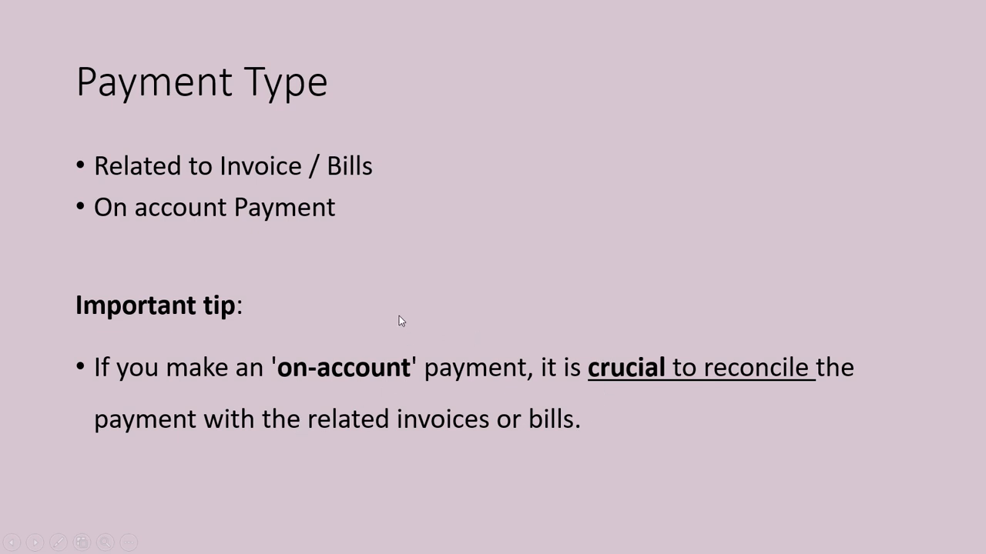
{"action": "left_click", "coordinate": [377, 339]}
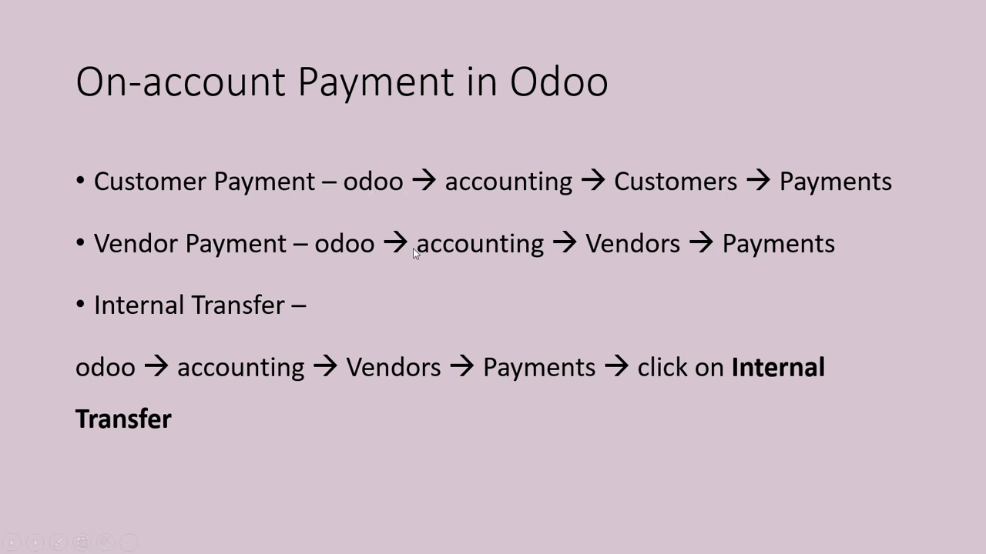
Switch back to Odoo and start a new payment record among the customer payments in Accounting
{"action": "key", "text": "alt+Tab"}
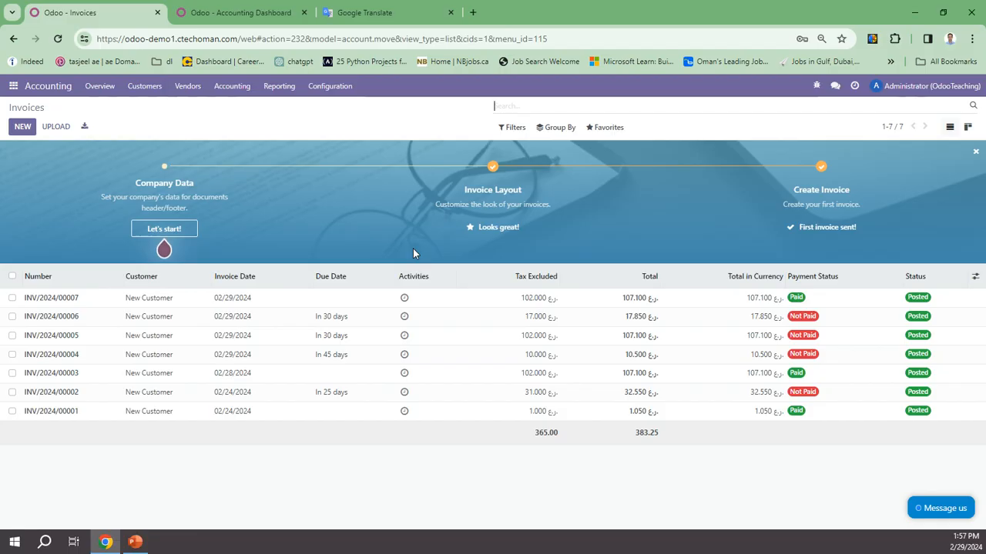
{"action": "left_click", "coordinate": [11, 91]}
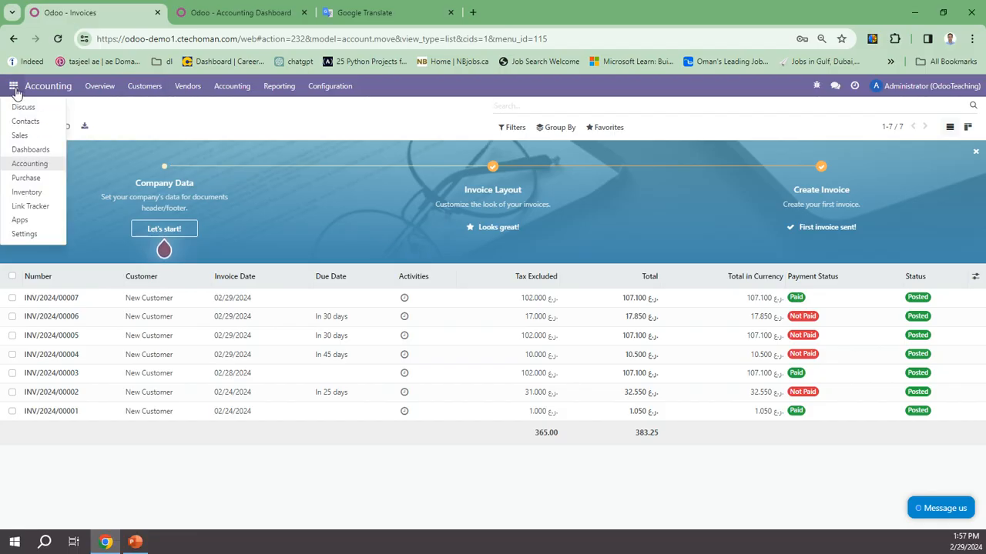
{"action": "left_click", "coordinate": [31, 167]}
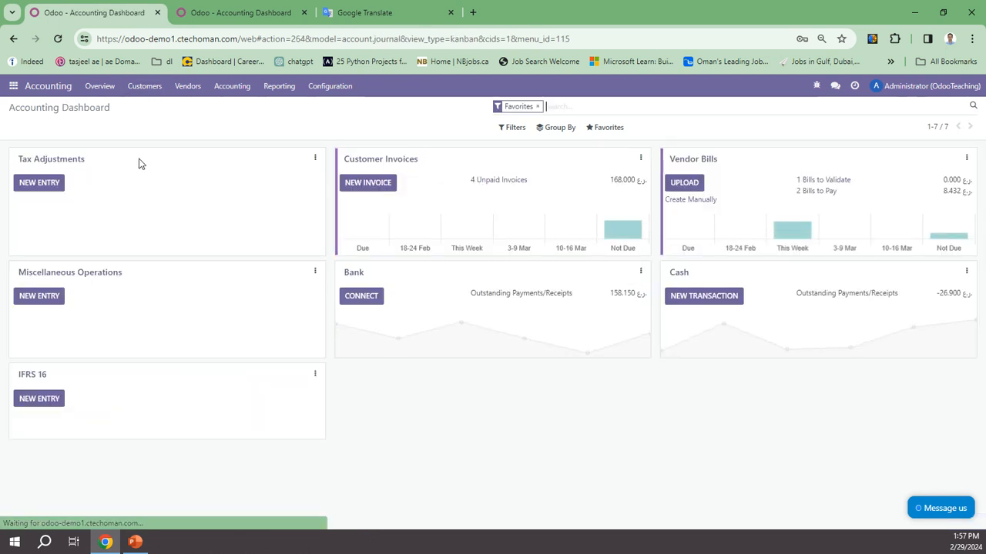
{"action": "left_click", "coordinate": [144, 86]}
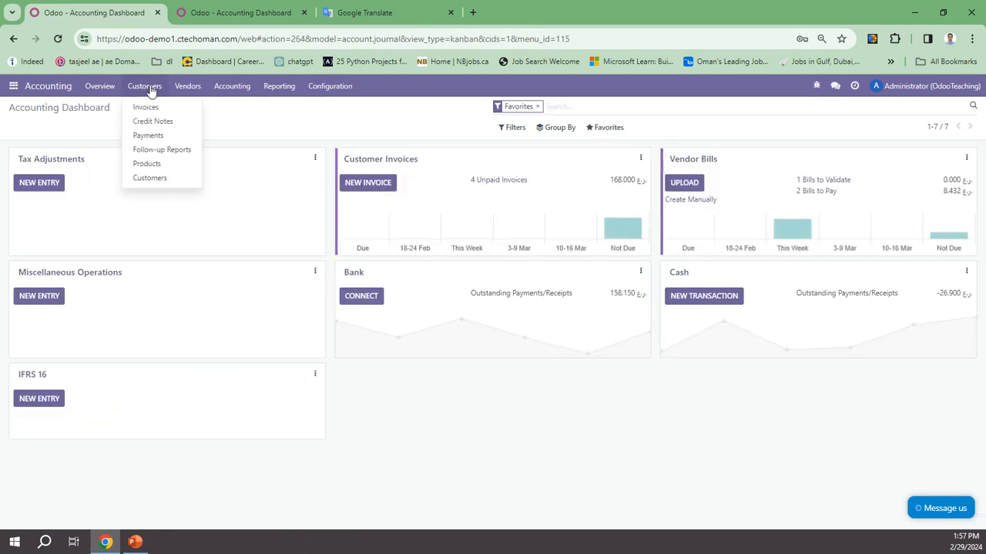
{"action": "left_click", "coordinate": [152, 137]}
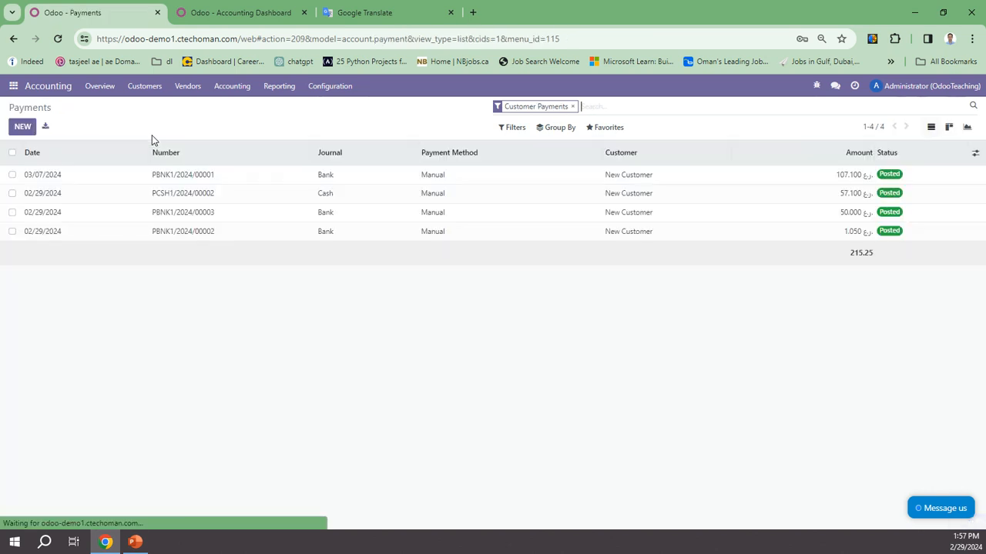
{"action": "left_click", "coordinate": [22, 127]}
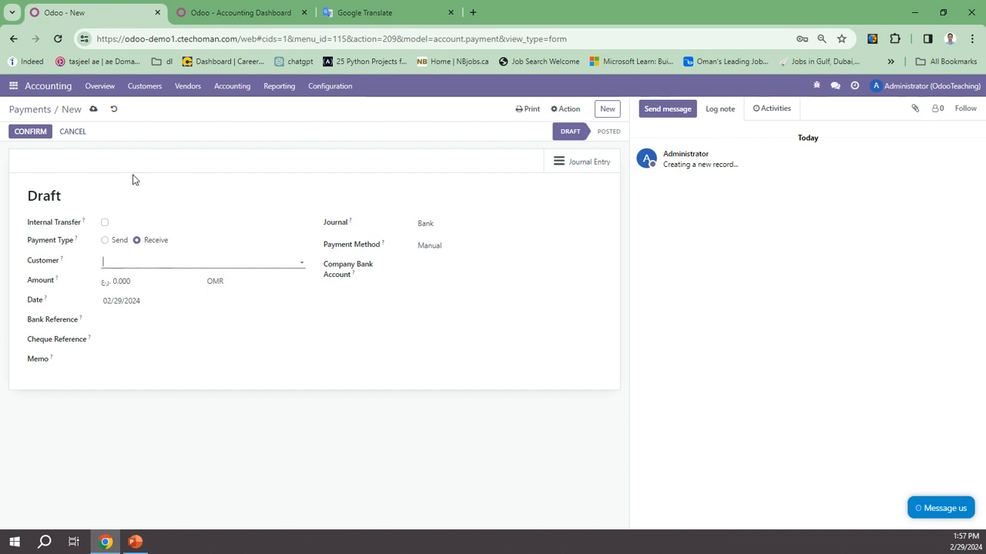
Set the payment's customer to New Customer, the amount to 100 OMR and the memo to "other comment"
{"action": "left_click", "coordinate": [119, 265]}
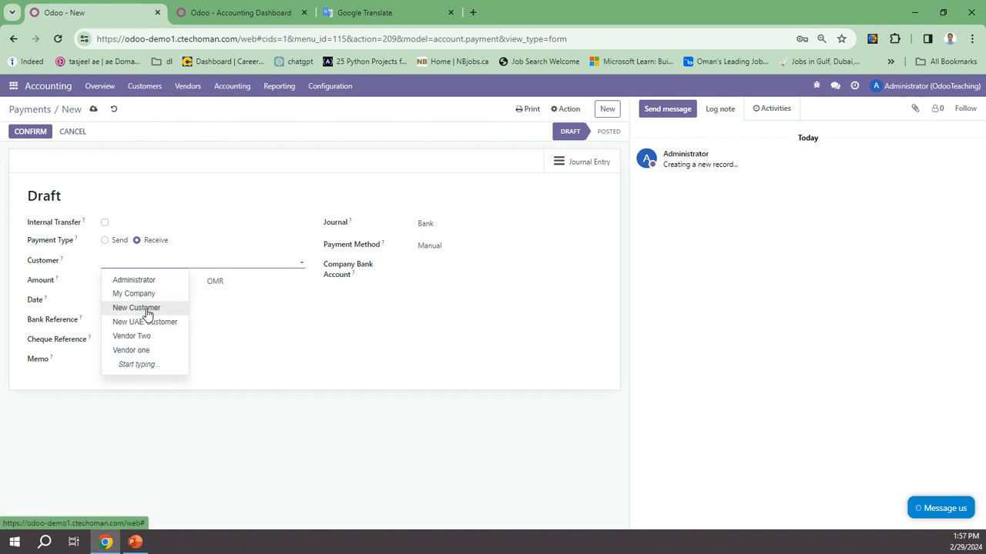
{"action": "left_click", "coordinate": [132, 308]}
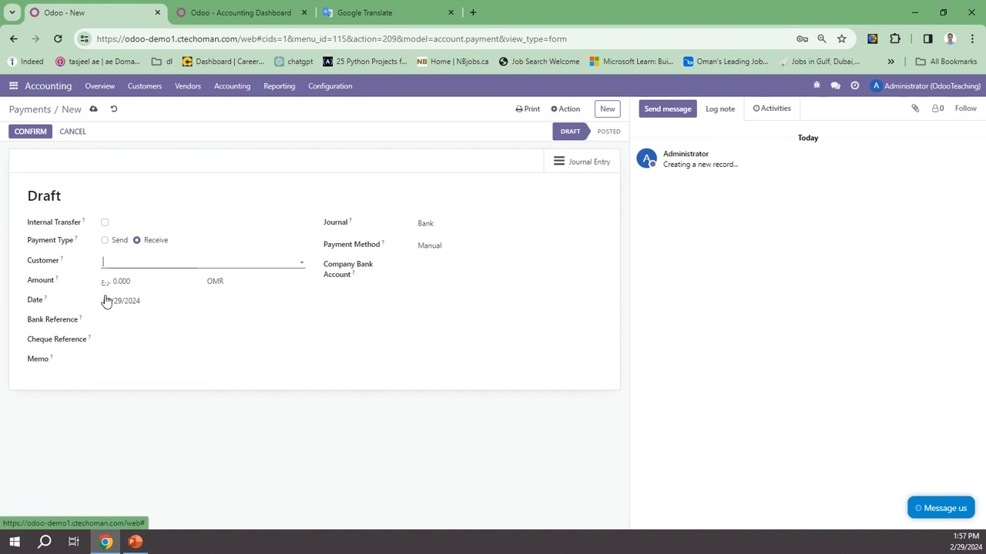
{"action": "left_click", "coordinate": [138, 285]}
{"action": "double_click", "coordinate": [137, 286]}
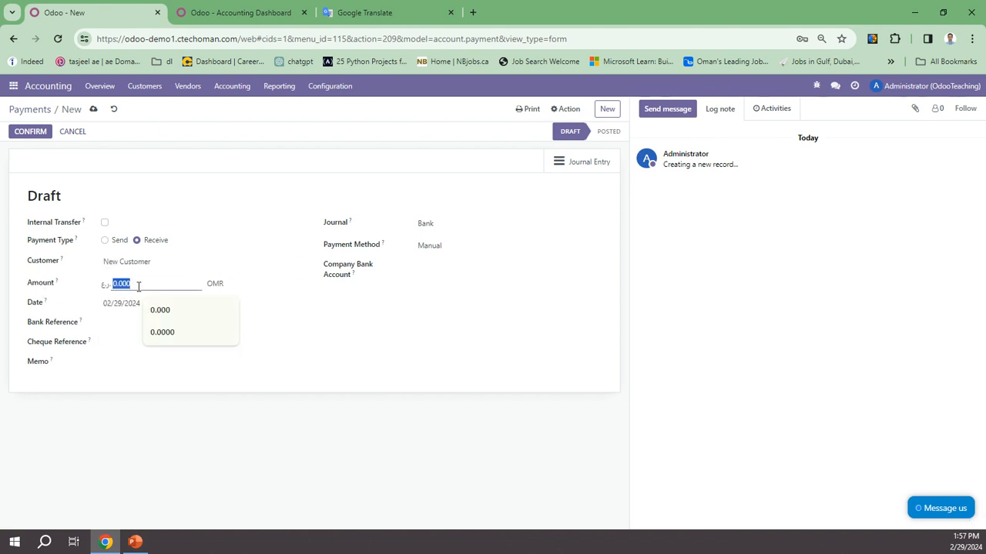
{"action": "type", "text": "100"}
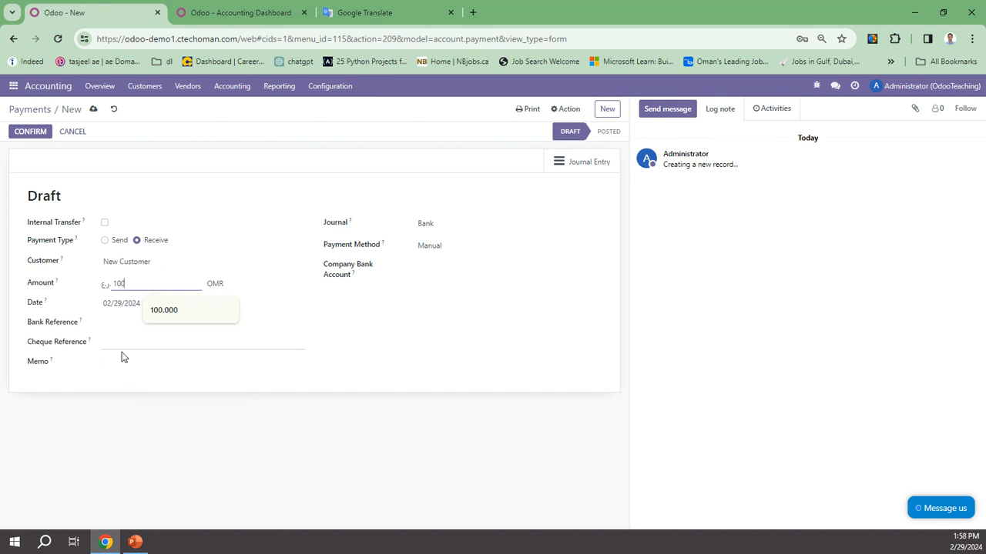
{"action": "left_click", "coordinate": [62, 308]}
{"action": "left_click", "coordinate": [120, 361]}
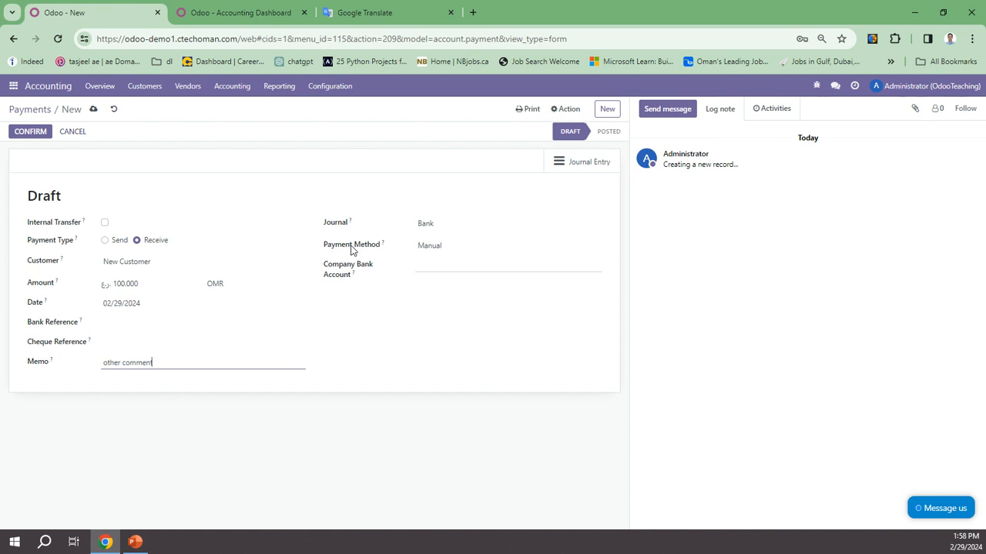
Set the customer payment's journal to Cash and confirm the payment
{"action": "left_click", "coordinate": [445, 222]}
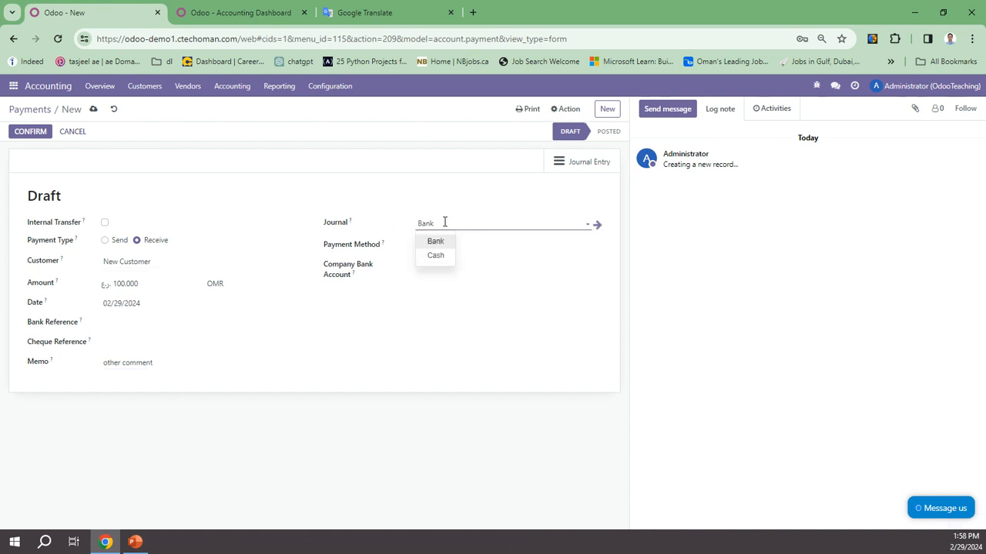
{"action": "left_click", "coordinate": [436, 253]}
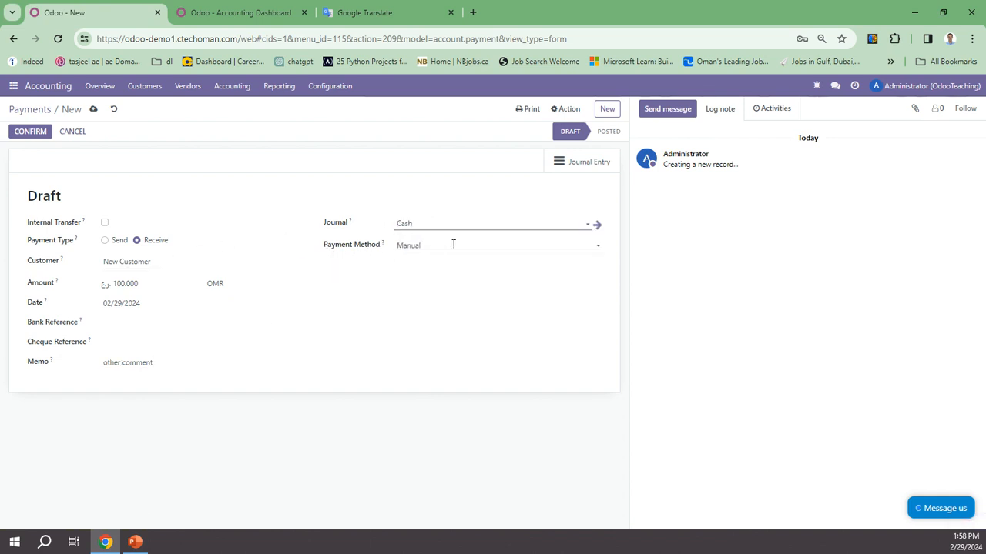
{"action": "left_click", "coordinate": [30, 134]}
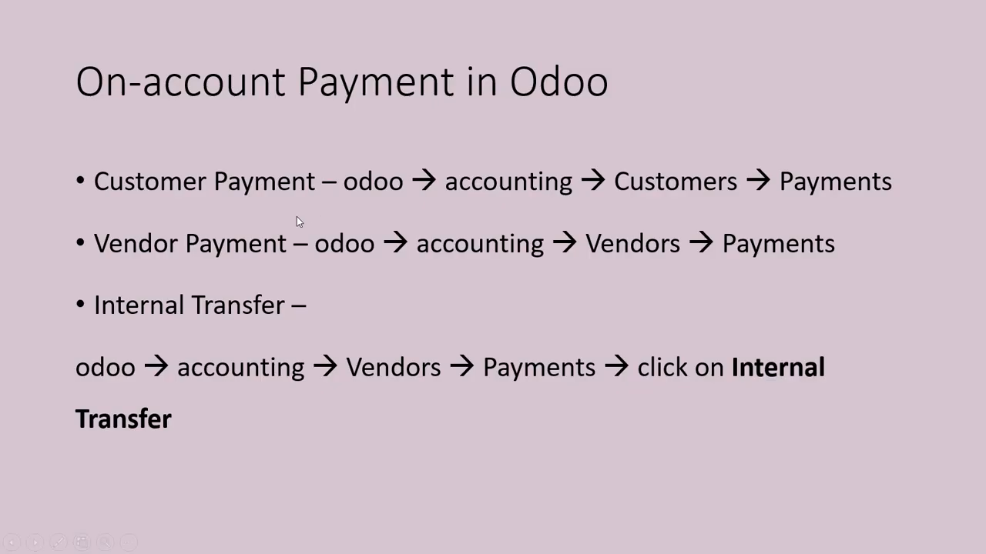
{"action": "key", "text": "Left"}
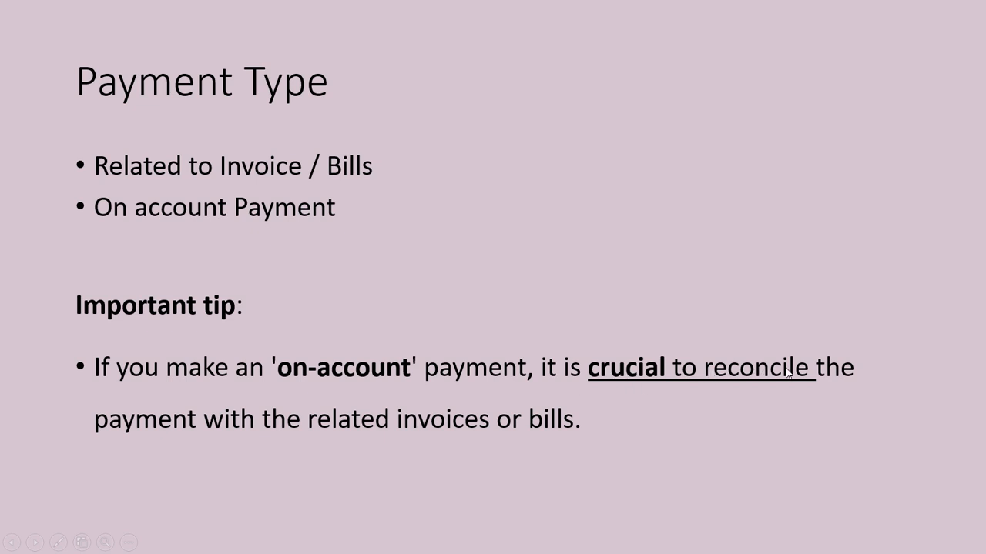
Switch back to Odoo, open customer invoice INV/2024/00006 and apply the outstanding credit "other comment" to it
{"action": "key", "text": "alt+Tab"}
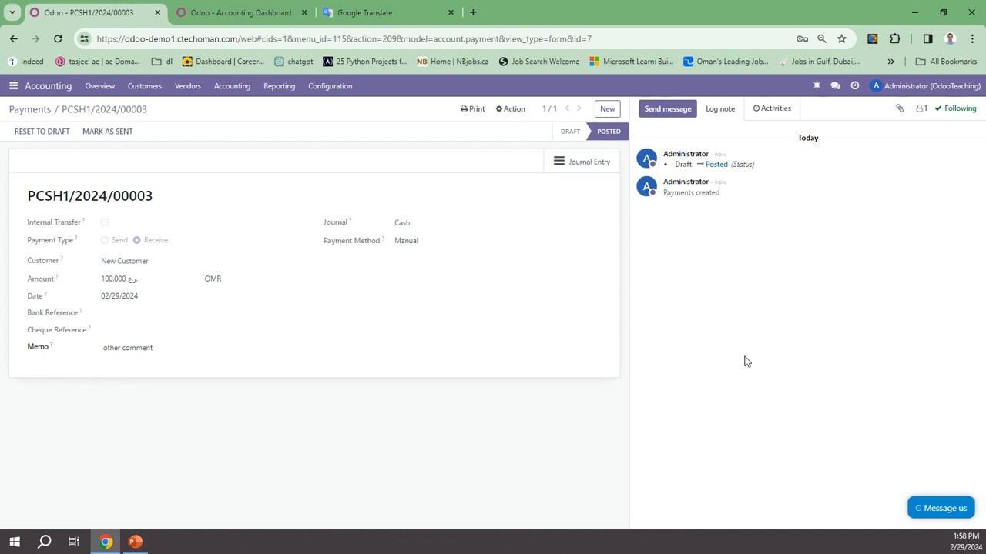
{"action": "left_click", "coordinate": [141, 89]}
{"action": "left_click", "coordinate": [146, 108]}
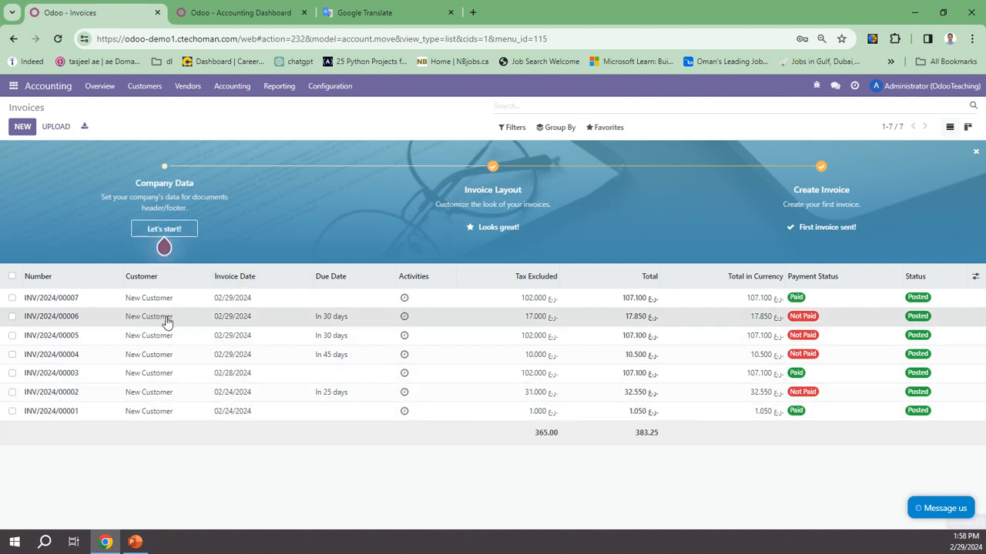
{"action": "left_click", "coordinate": [160, 320]}
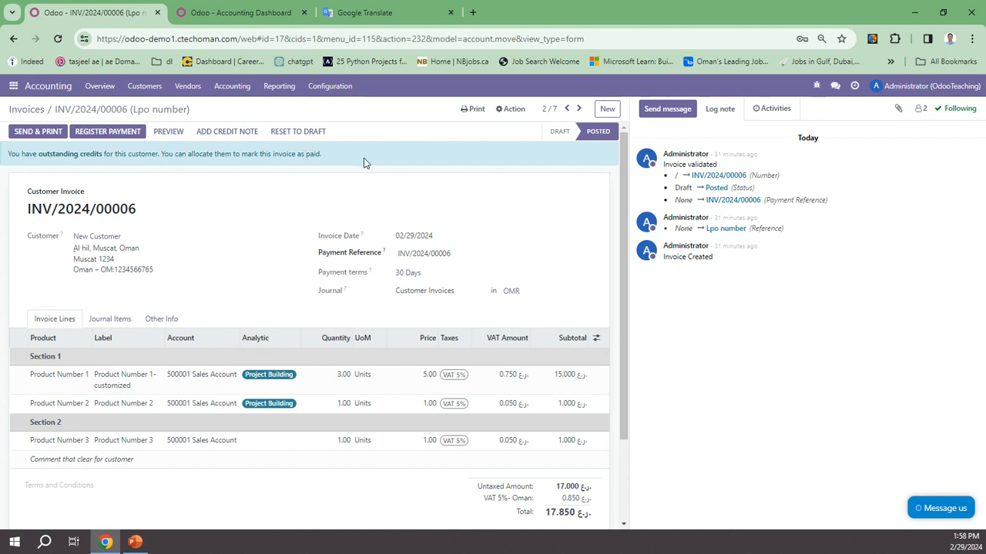
{"action": "scroll", "coordinate": [400, 231], "scroll_direction": "down", "scroll_amount": 3}
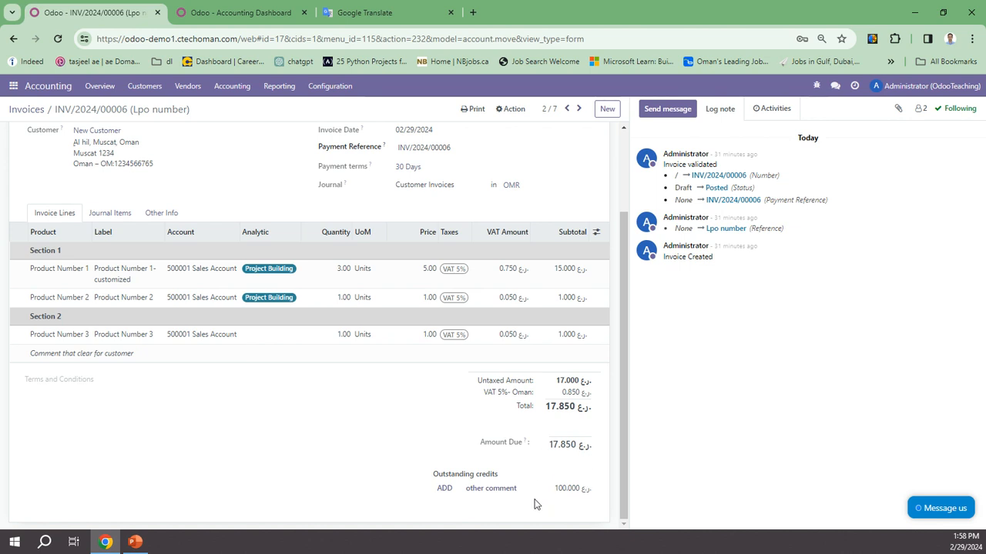
{"action": "left_click", "coordinate": [445, 490]}
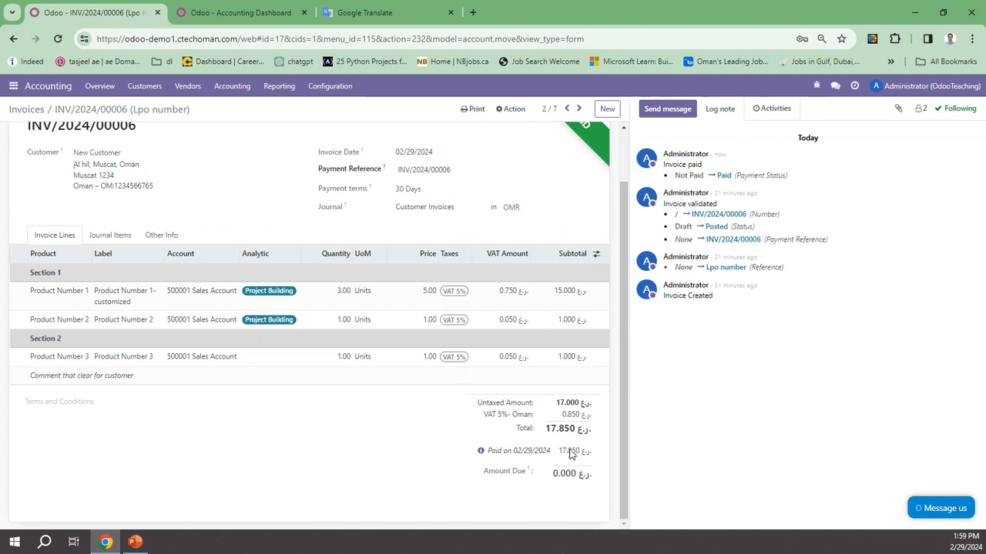
{"action": "scroll", "coordinate": [504, 431], "scroll_direction": "up", "scroll_amount": 1}
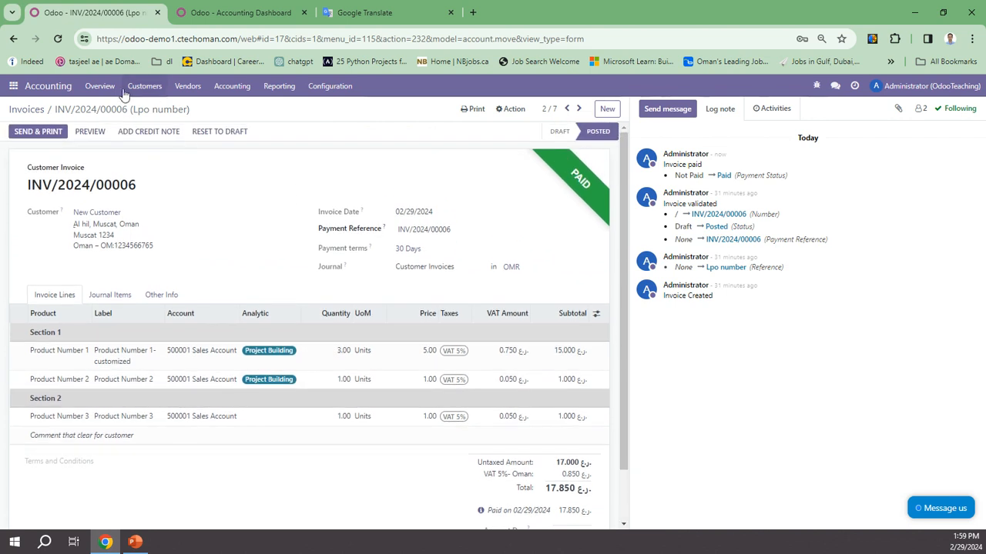
Open customer invoice INV/2024/00005 from the invoice list and apply the remaining outstanding credit "other comment" to it
{"action": "left_click", "coordinate": [32, 112]}
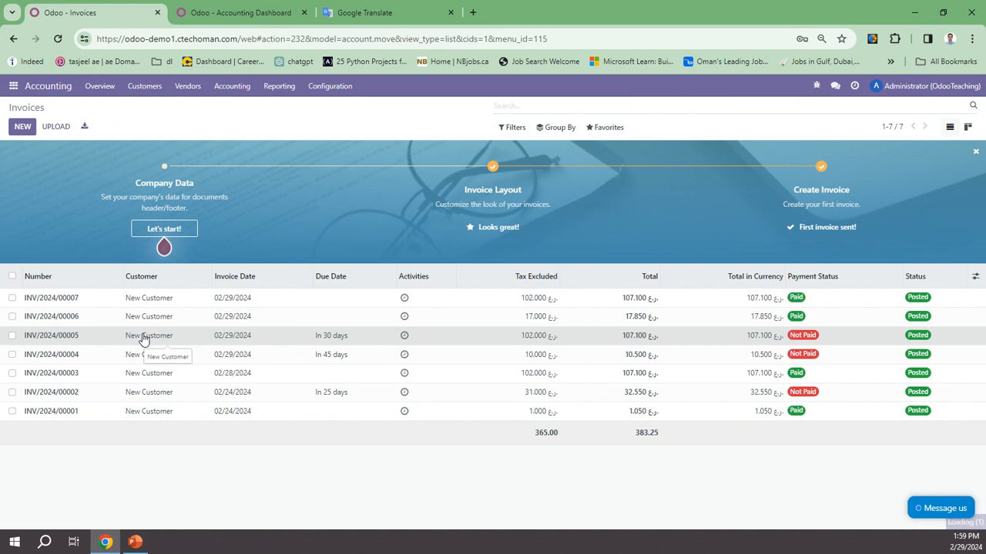
{"action": "left_click", "coordinate": [171, 341]}
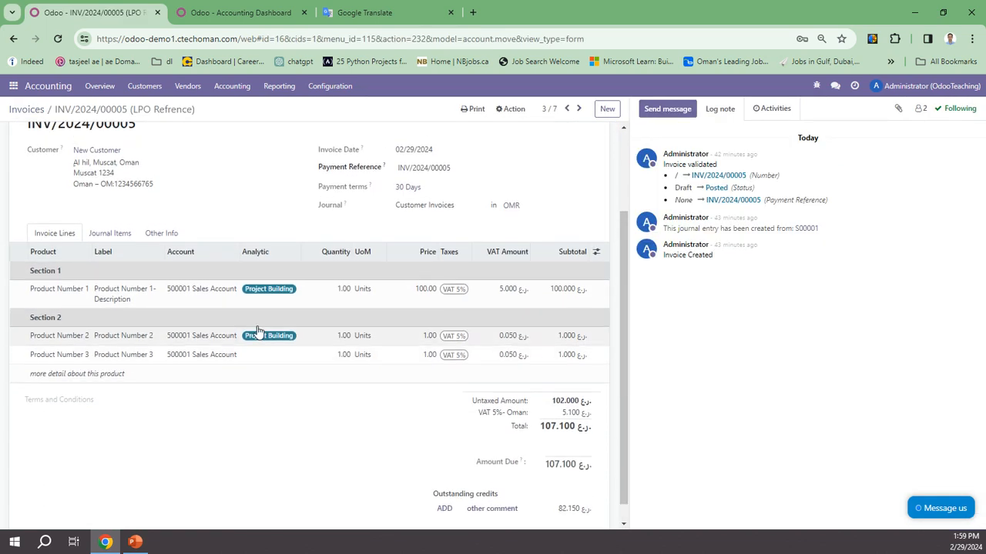
{"action": "scroll", "coordinate": [557, 349], "scroll_direction": "down", "scroll_amount": 3}
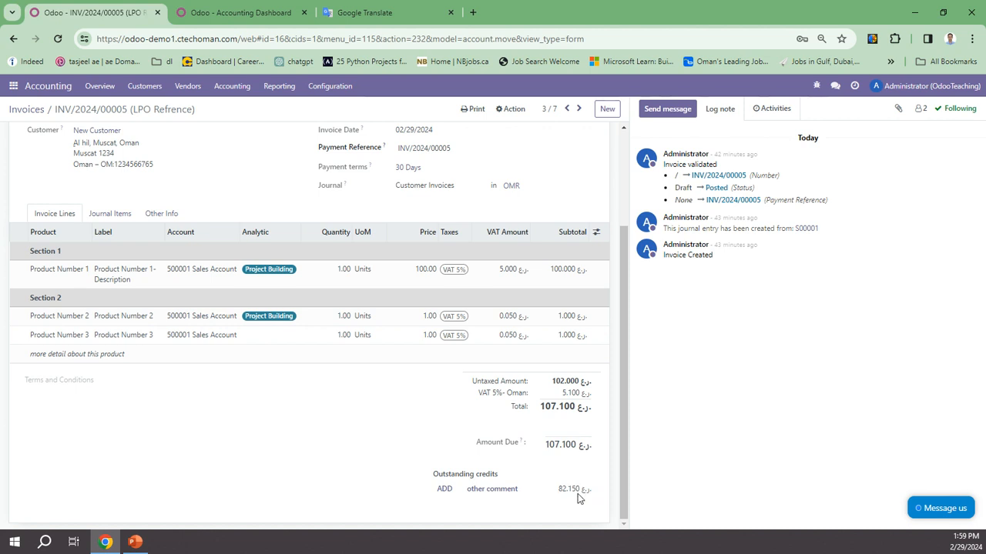
{"action": "left_click", "coordinate": [444, 491]}
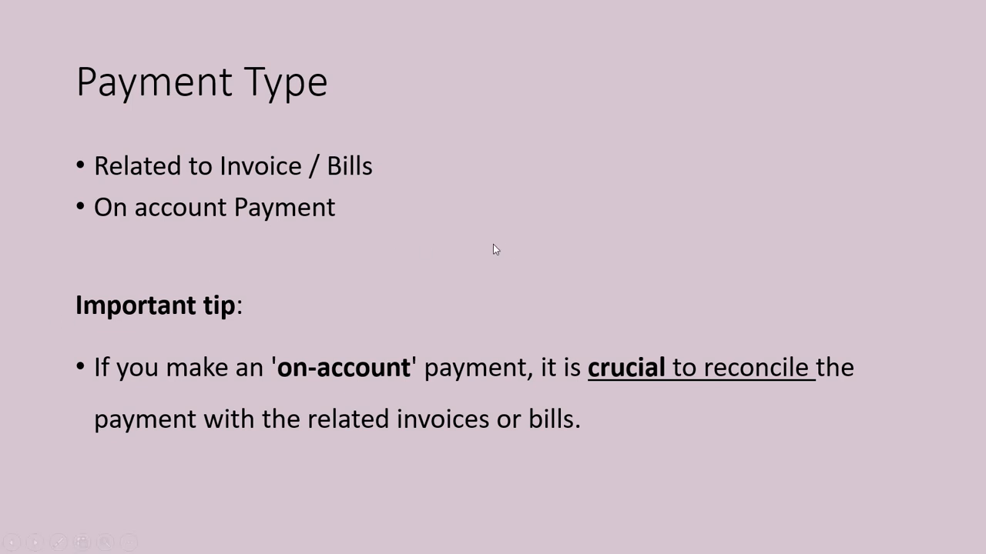
{"action": "left_click", "coordinate": [506, 246]}
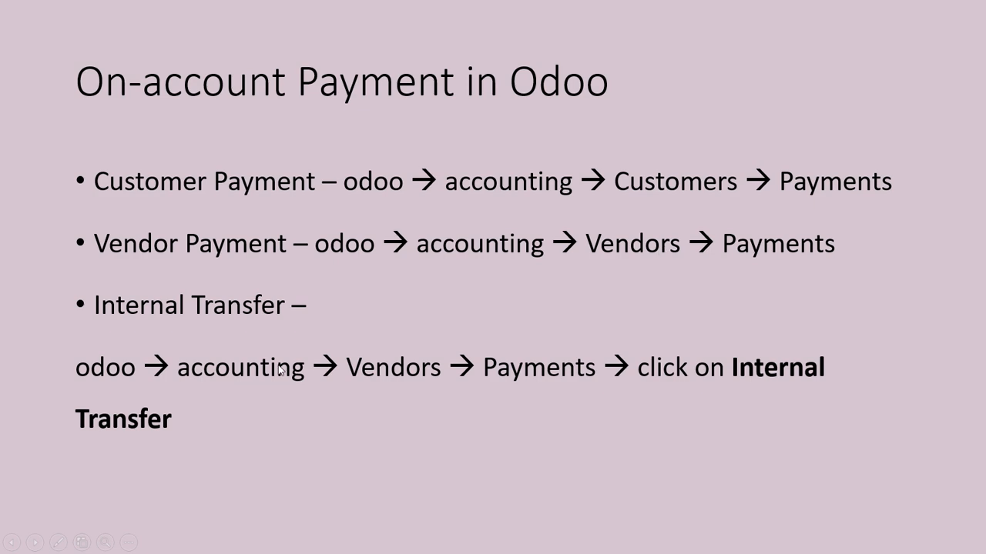
Switch back to Odoo and start a new payment record among the vendor payments in Accounting
{"action": "key", "text": "alt+Tab"}
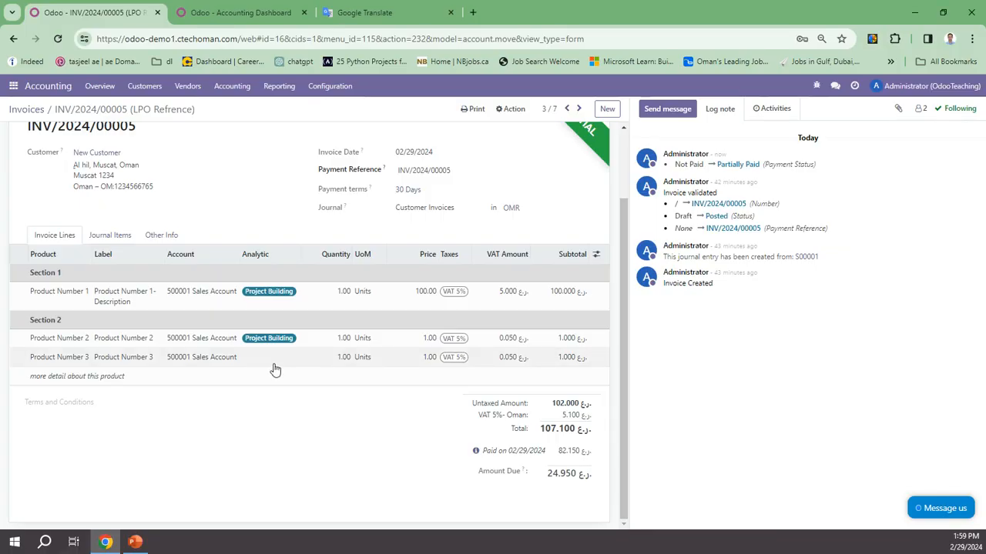
{"action": "left_click", "coordinate": [13, 88]}
{"action": "left_click", "coordinate": [29, 164]}
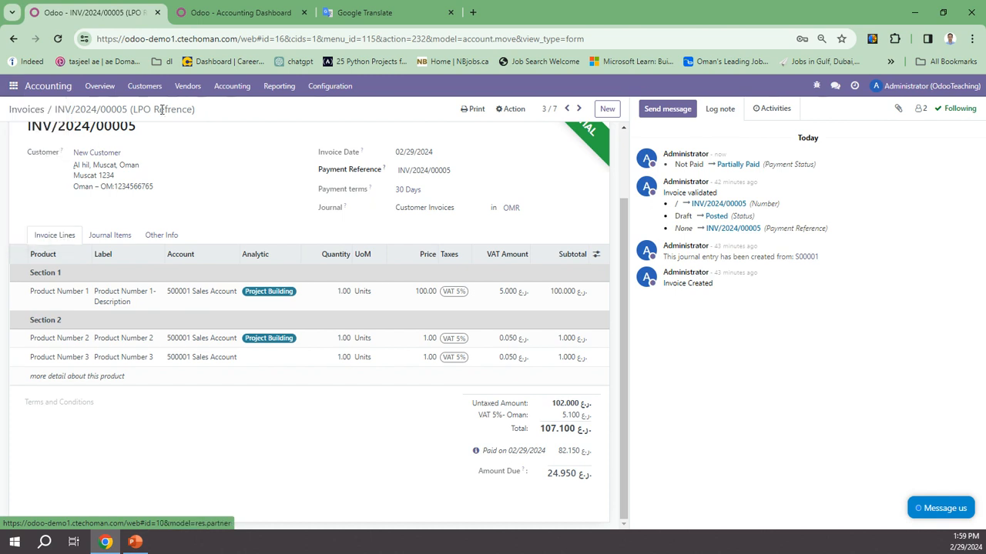
{"action": "left_click", "coordinate": [196, 87]}
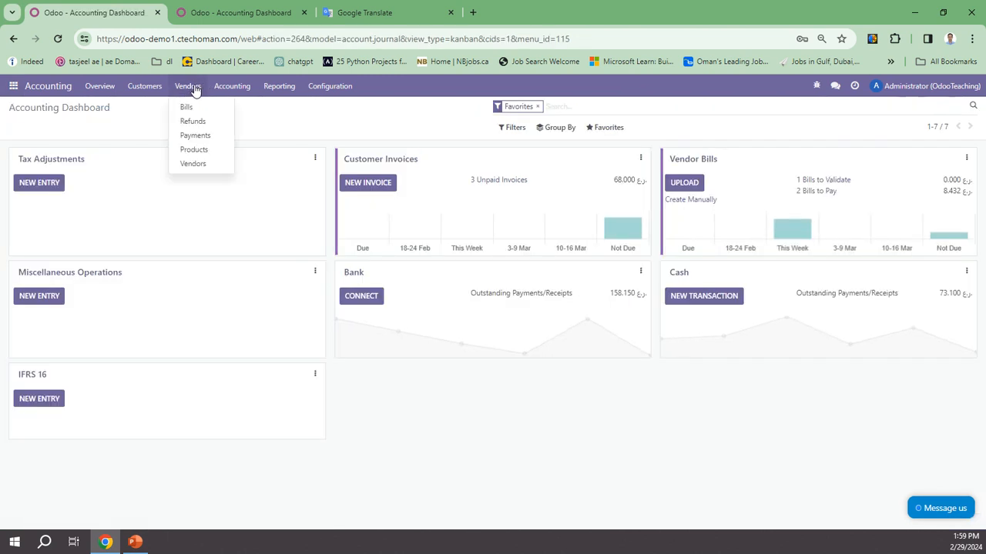
{"action": "left_click", "coordinate": [196, 136]}
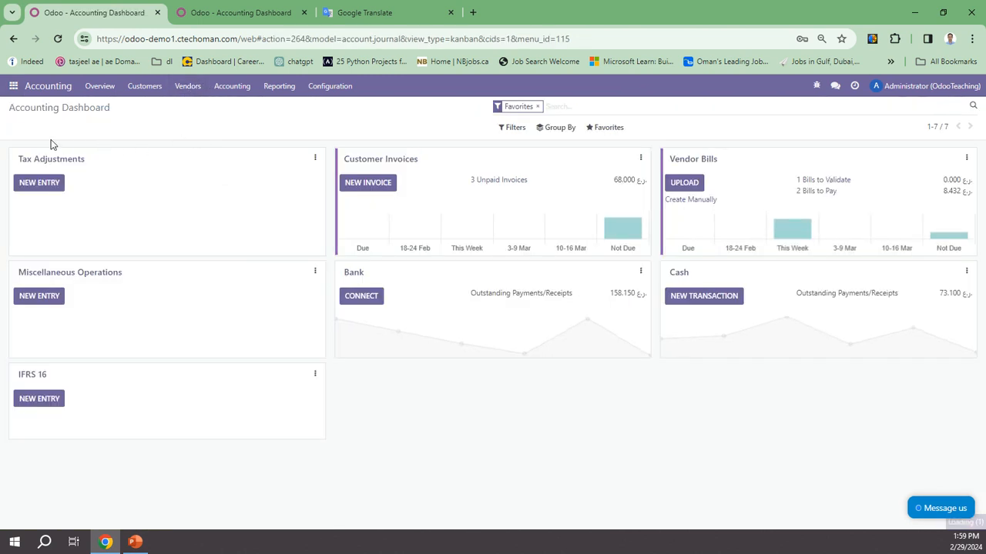
{"action": "left_click", "coordinate": [33, 133]}
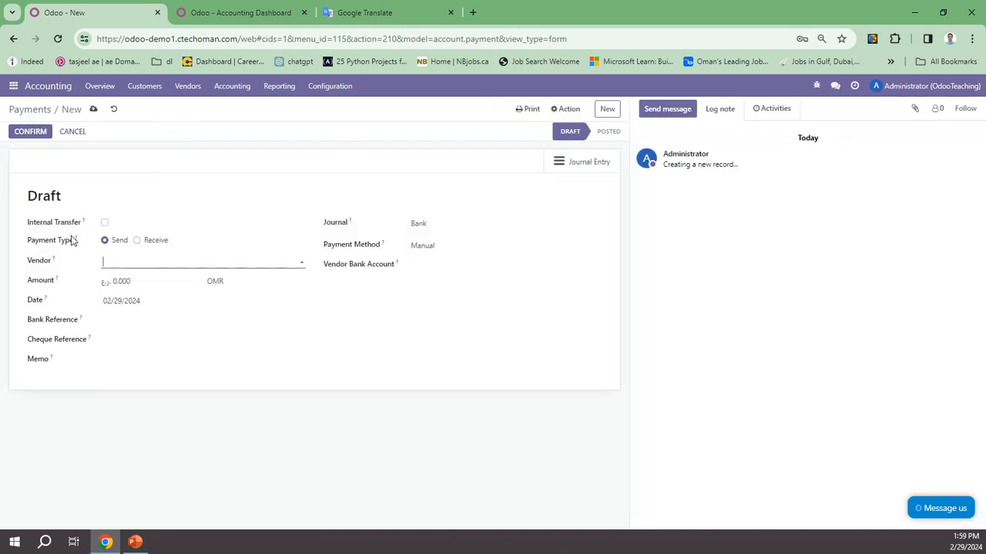
Set the payment's vendor to Vendor Two, the amount to 50 OMR and the memo to "yh"
{"action": "left_click", "coordinate": [115, 266]}
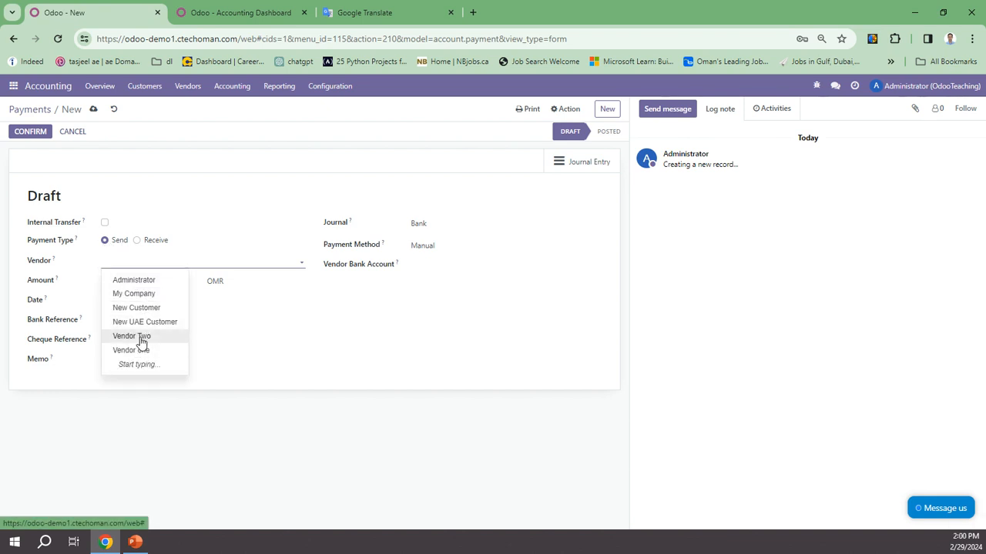
{"action": "left_click", "coordinate": [141, 336]}
{"action": "left_click", "coordinate": [135, 285]}
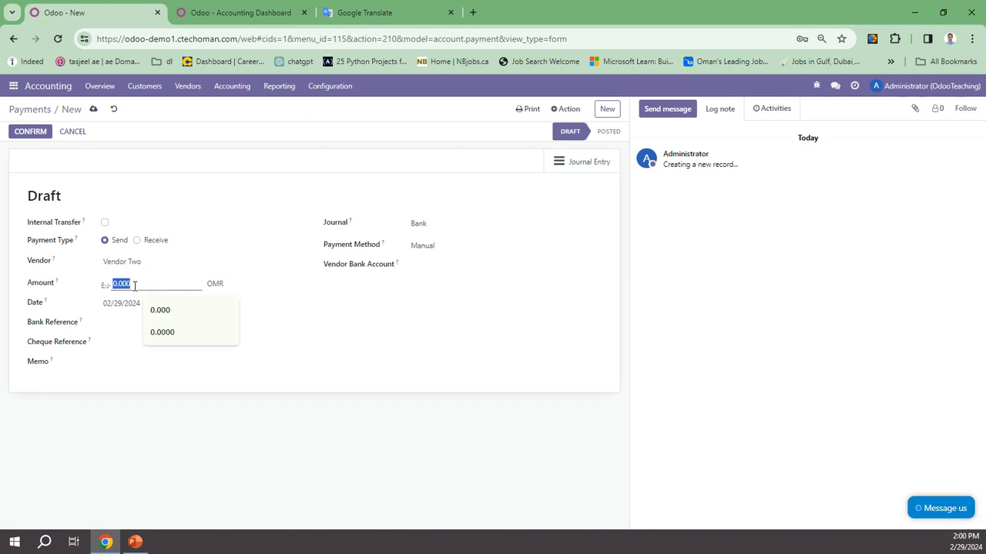
{"action": "type", "text": "50"}
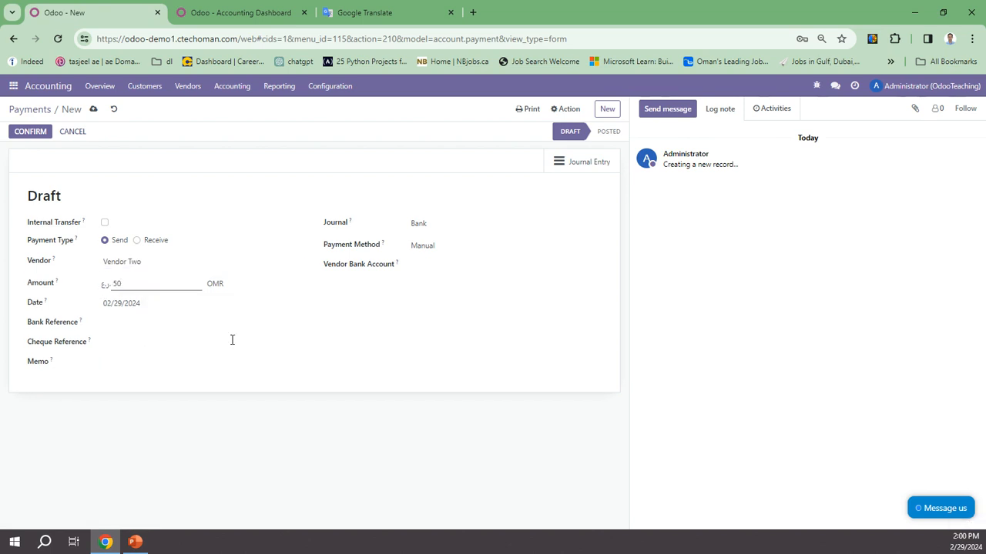
{"action": "left_click", "coordinate": [151, 365]}
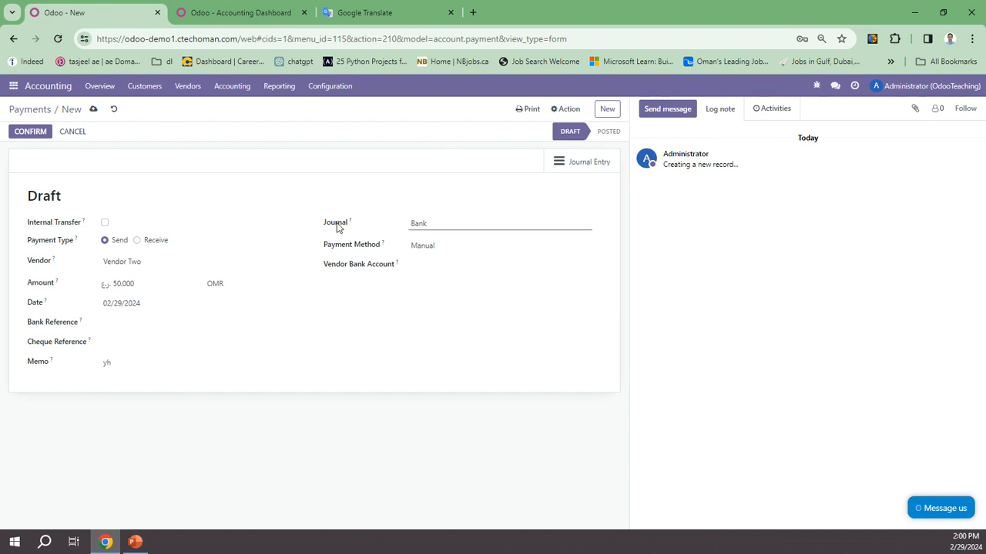
Set the vendor payment's journal to Cash and confirm the payment
{"action": "left_click", "coordinate": [447, 223]}
{"action": "left_click", "coordinate": [429, 256]}
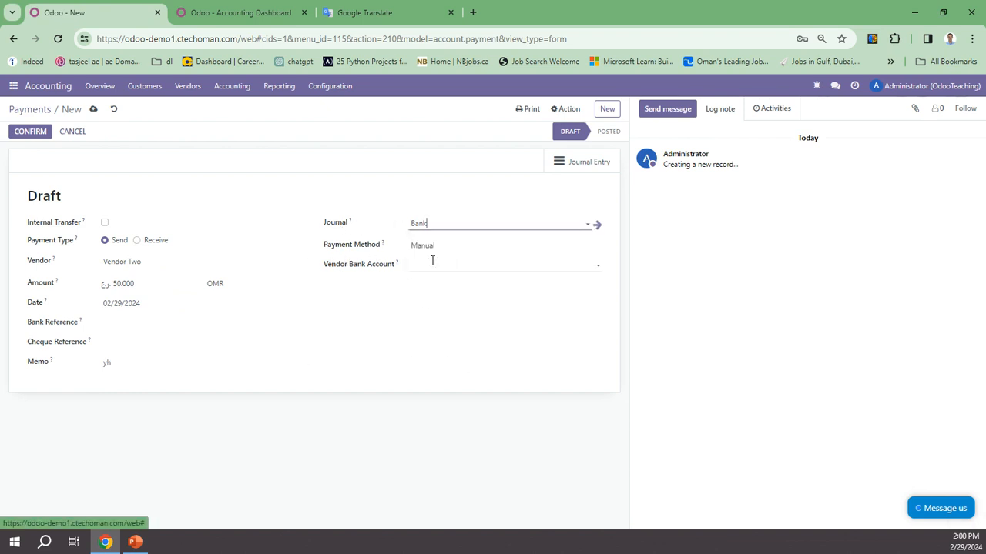
{"action": "left_click", "coordinate": [30, 131]}
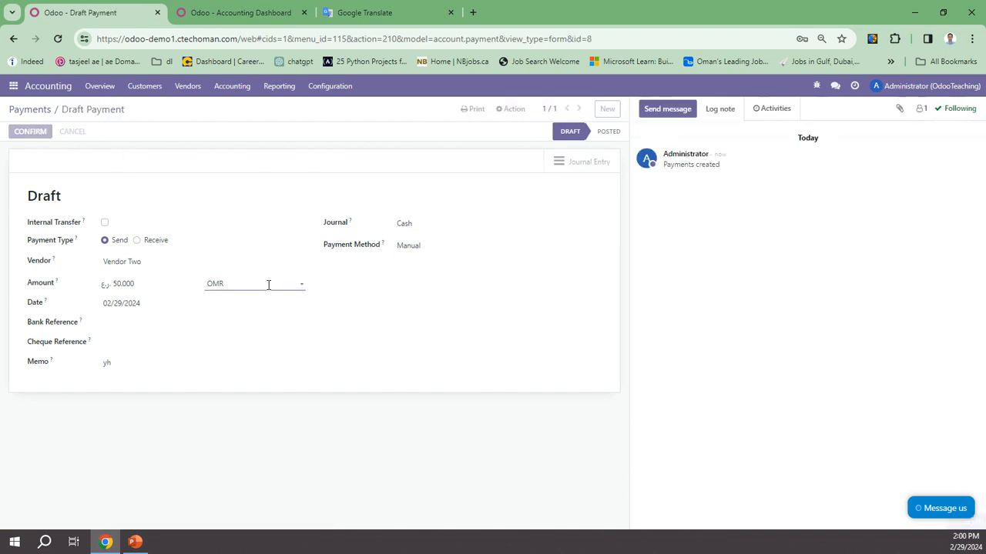
Open vendor bill BILL/2024/02/0002 from the bills list and apply the outstanding debit "yh" to it
{"action": "left_click", "coordinate": [188, 86]}
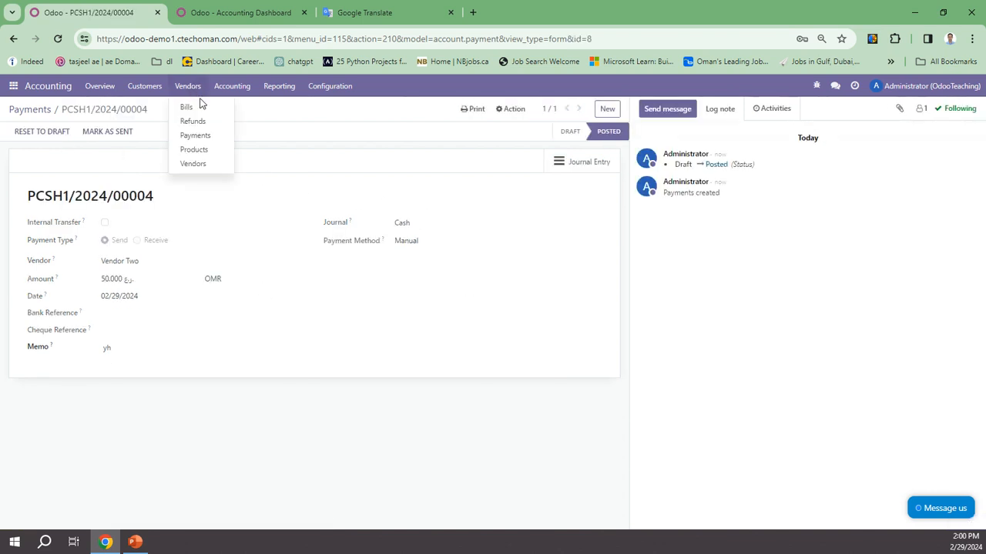
{"action": "left_click", "coordinate": [192, 106]}
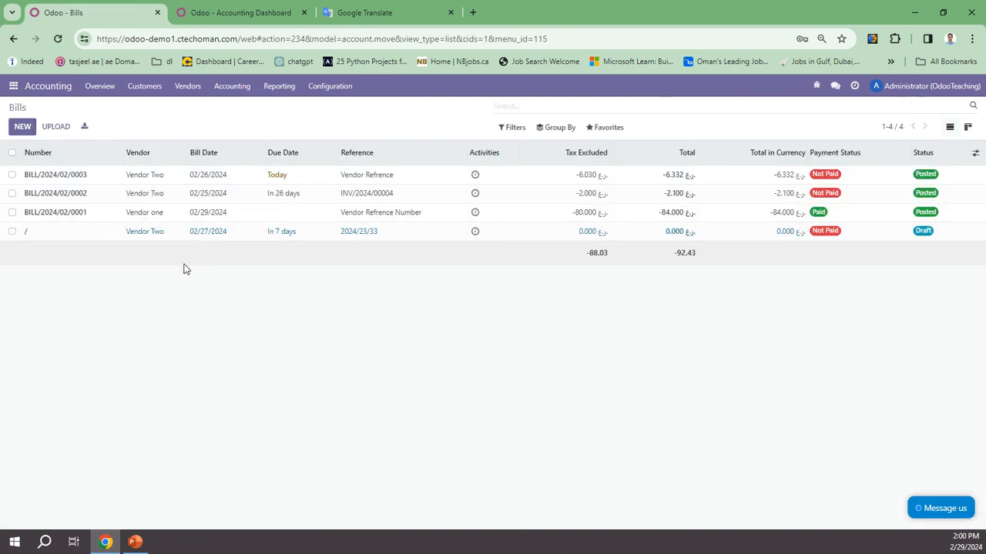
{"action": "left_click", "coordinate": [150, 193]}
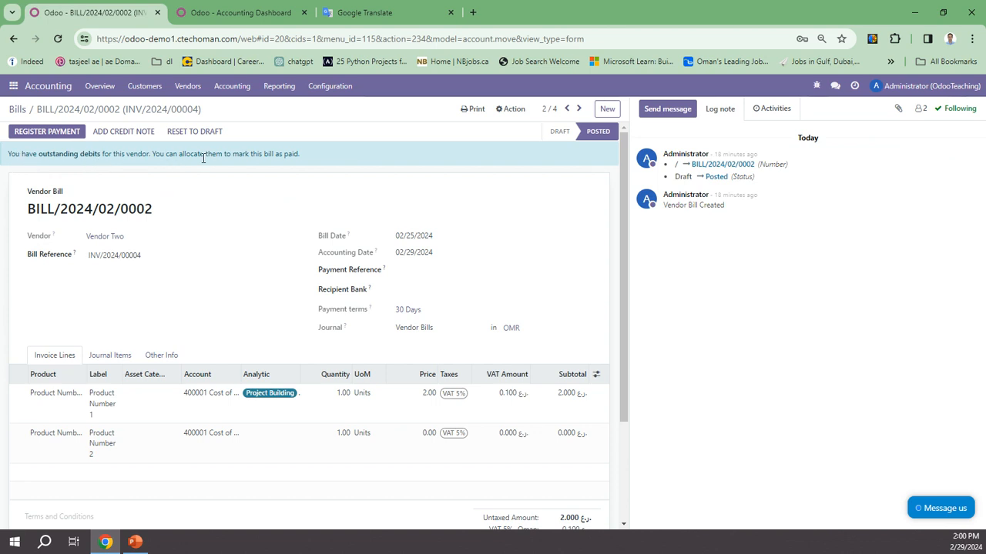
{"action": "scroll", "coordinate": [308, 262], "scroll_direction": "down", "scroll_amount": 2}
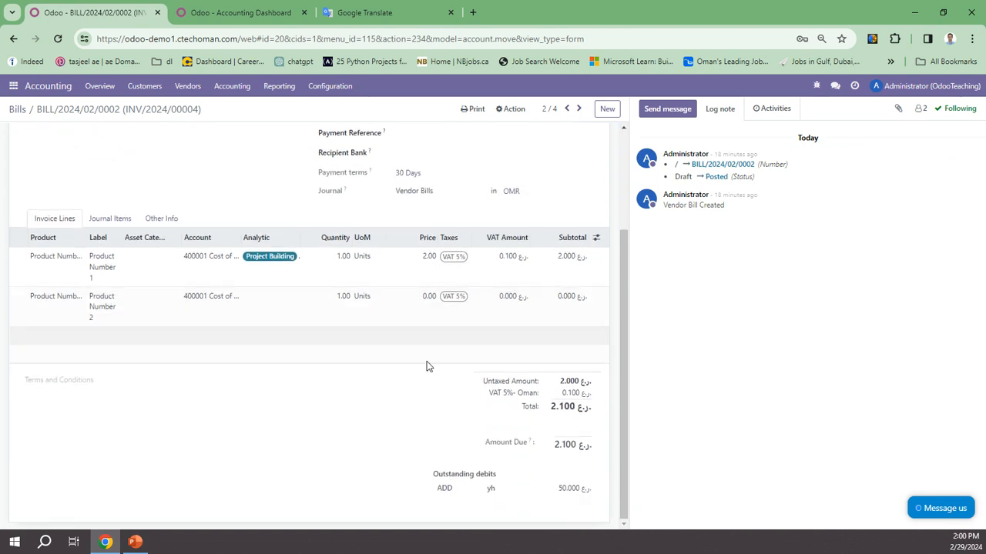
{"action": "left_click", "coordinate": [445, 489]}
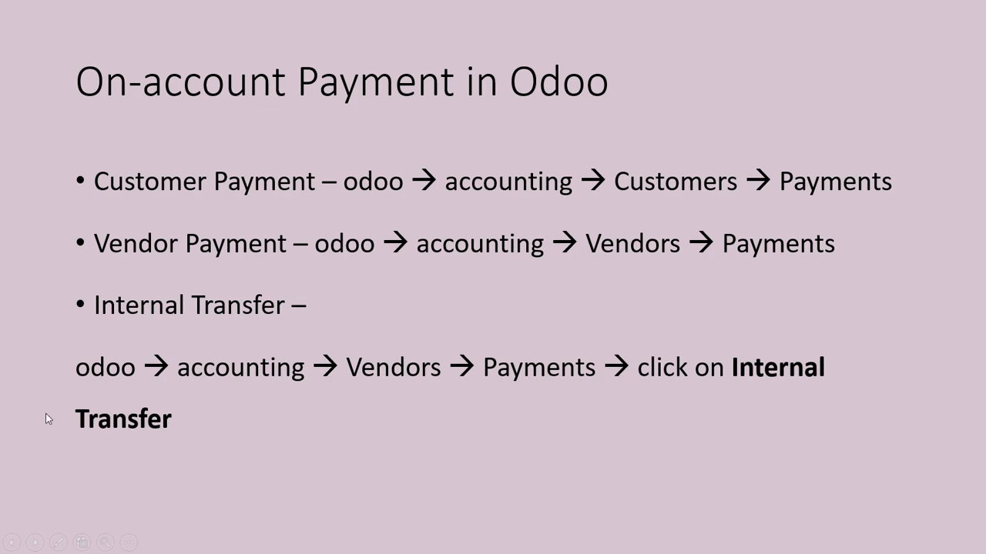
Switch back to Odoo and create a new payment record among the vendor payments in Accounting
{"action": "key", "text": "alt+Tab"}
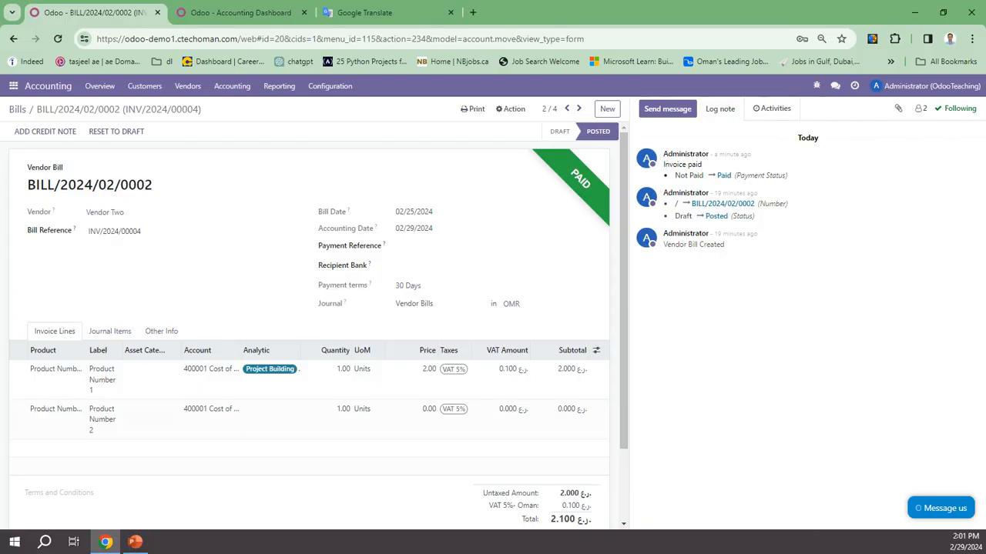
{"action": "left_click", "coordinate": [14, 85]}
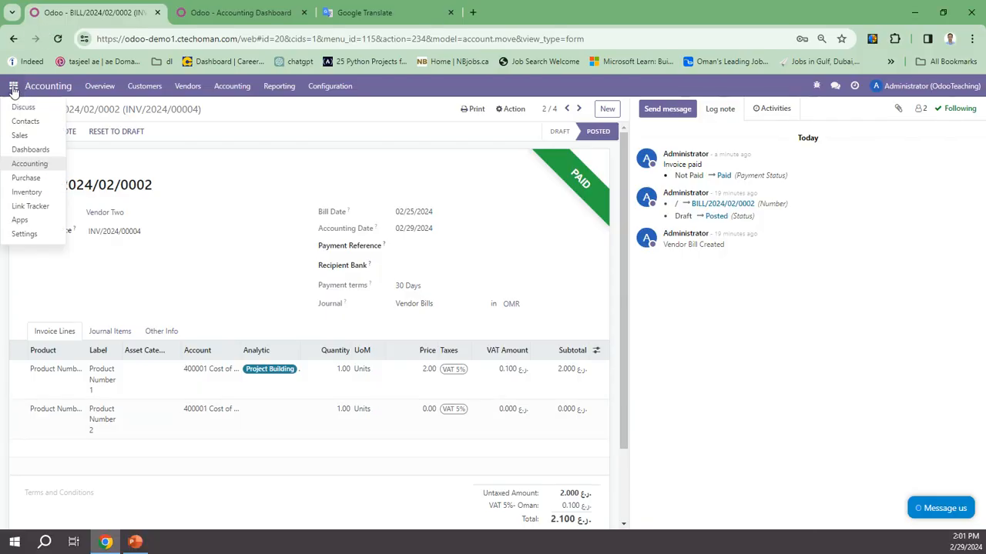
{"action": "left_click", "coordinate": [30, 163]}
{"action": "left_click", "coordinate": [189, 87]}
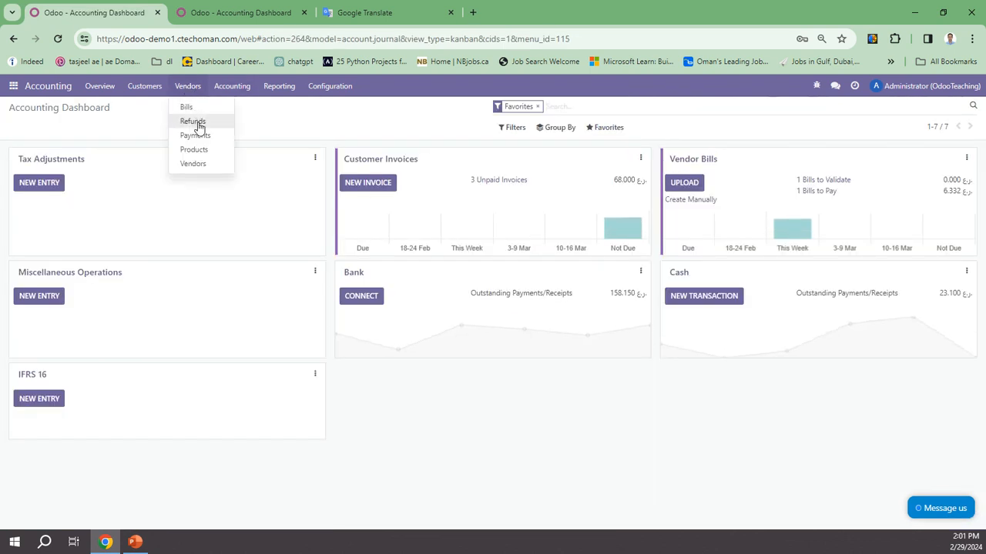
{"action": "left_click", "coordinate": [198, 135]}
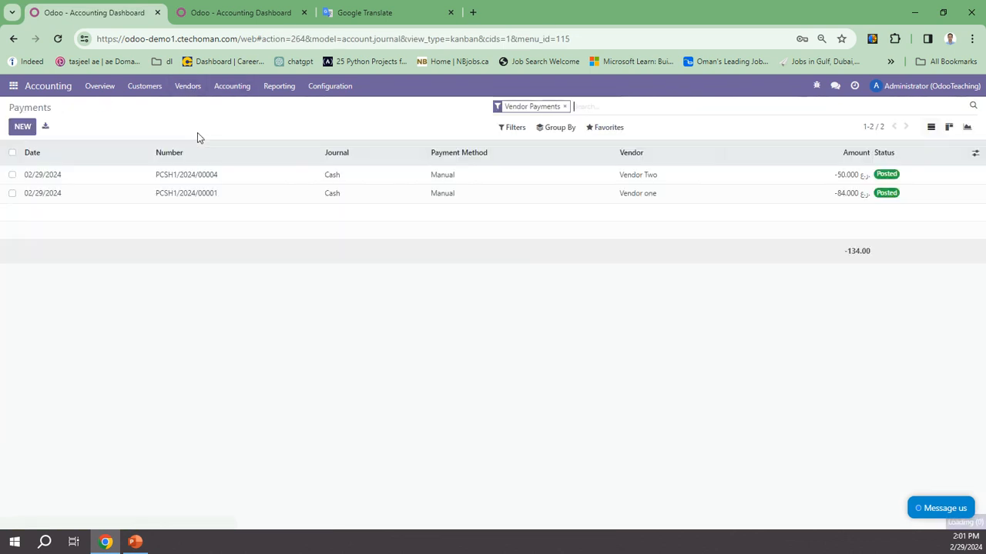
{"action": "left_click", "coordinate": [22, 127]}
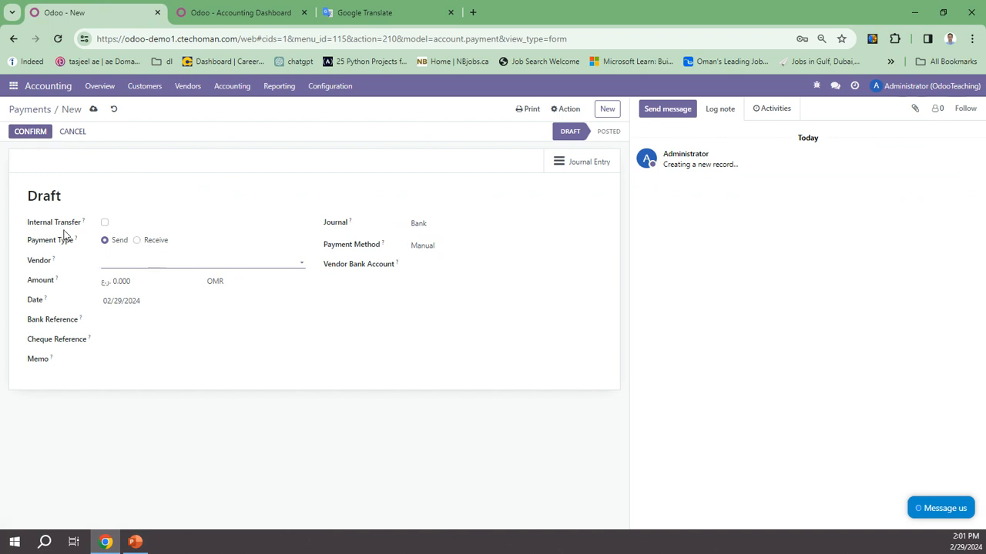
Mark the new payment as an internal transfer and set its amount to 100 OMR
{"action": "left_click", "coordinate": [105, 224]}
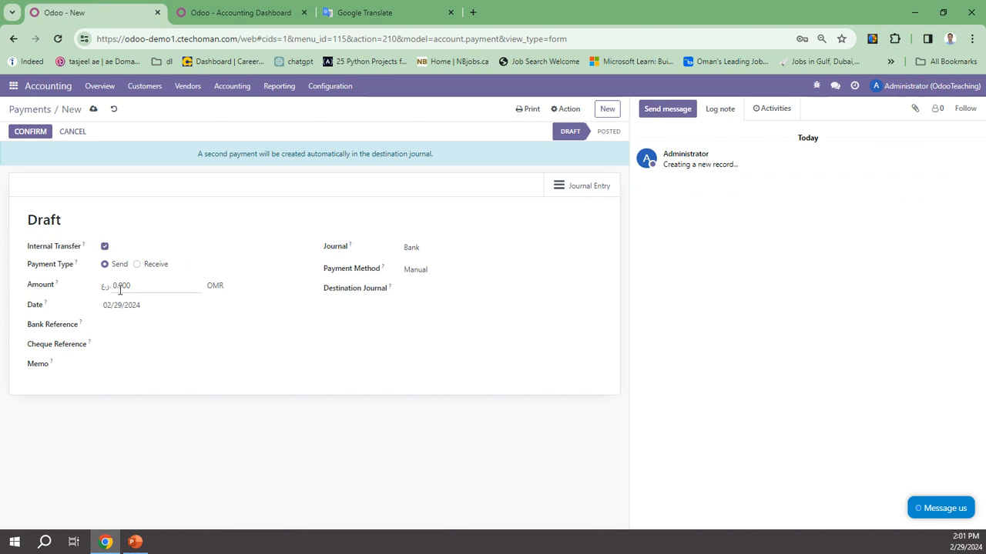
{"action": "left_click", "coordinate": [104, 247]}
{"action": "left_click", "coordinate": [147, 290]}
{"action": "type", "text": "100"}
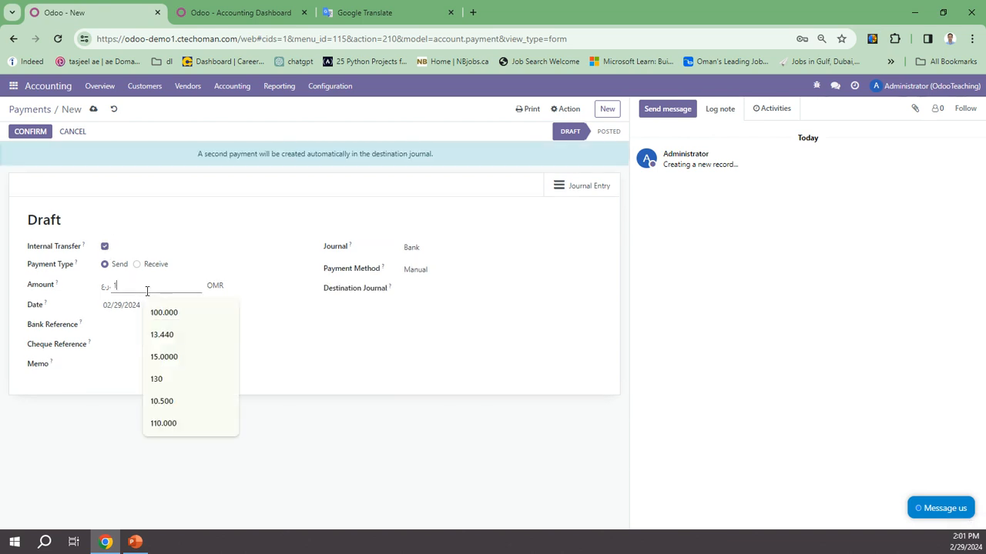
{"action": "left_click", "coordinate": [122, 408]}
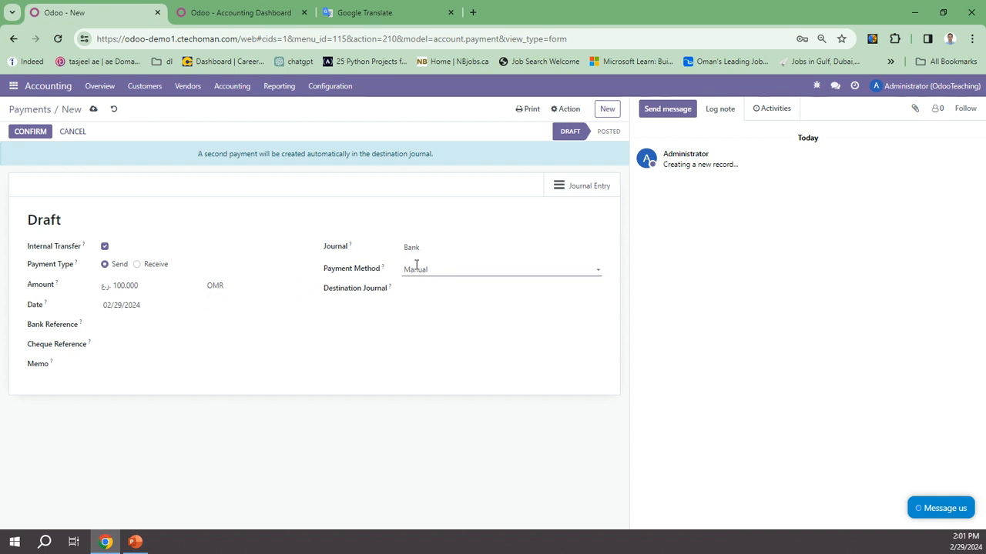
Set the internal transfer's destination journal to Cash and confirm the payment
{"action": "left_click", "coordinate": [419, 288]}
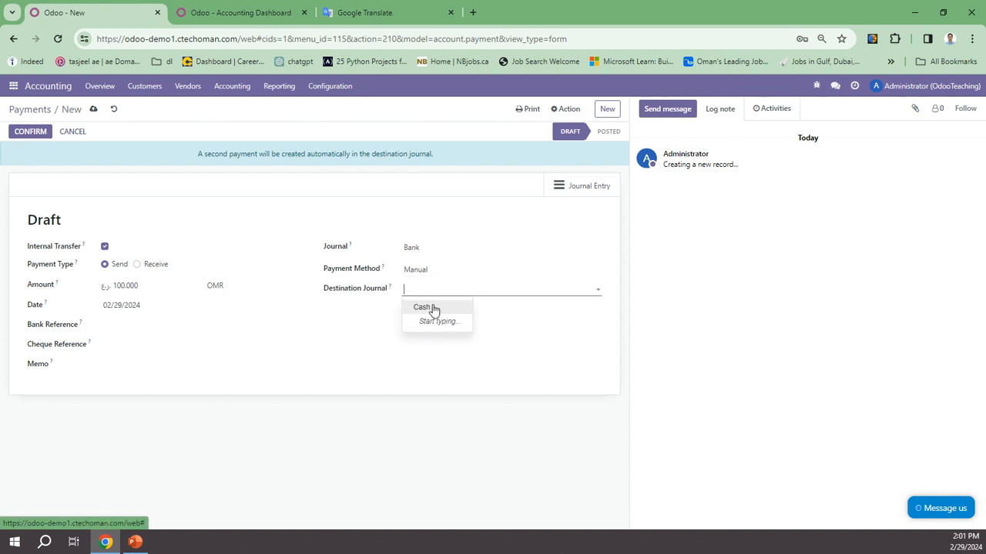
{"action": "left_click", "coordinate": [430, 309]}
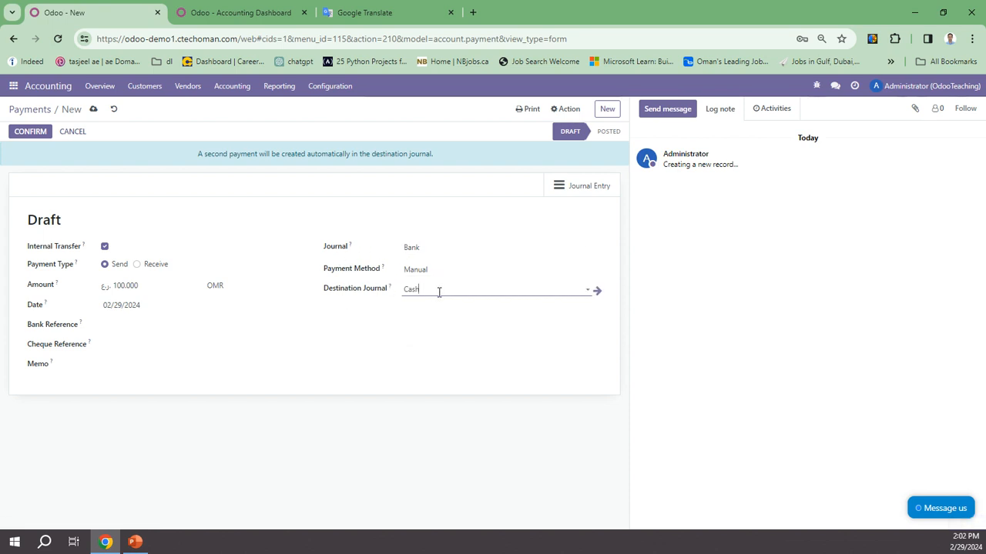
{"action": "left_click", "coordinate": [29, 132]}
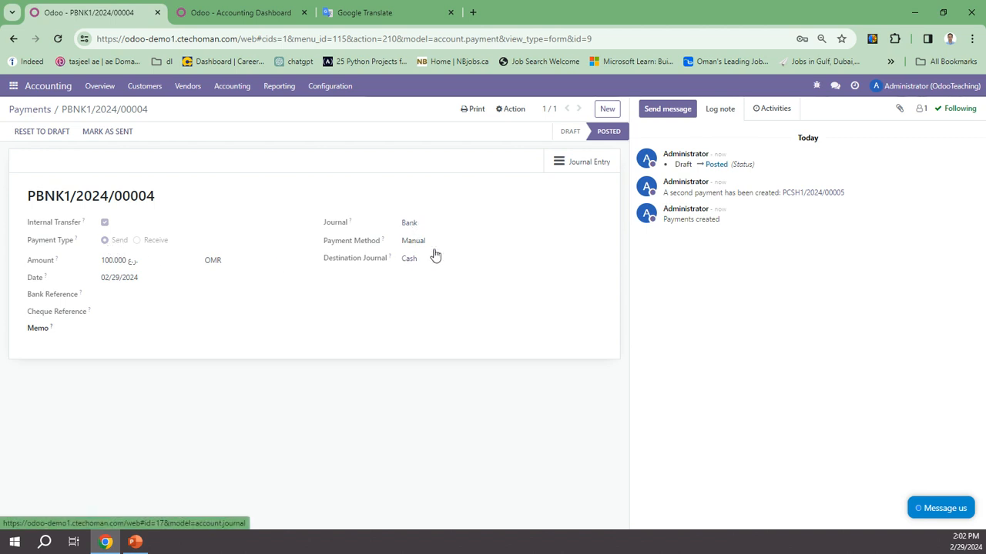
Examine the debit and credit lines in the bank transfer's journal entry, and return to the payment
{"action": "left_click", "coordinate": [600, 164]}
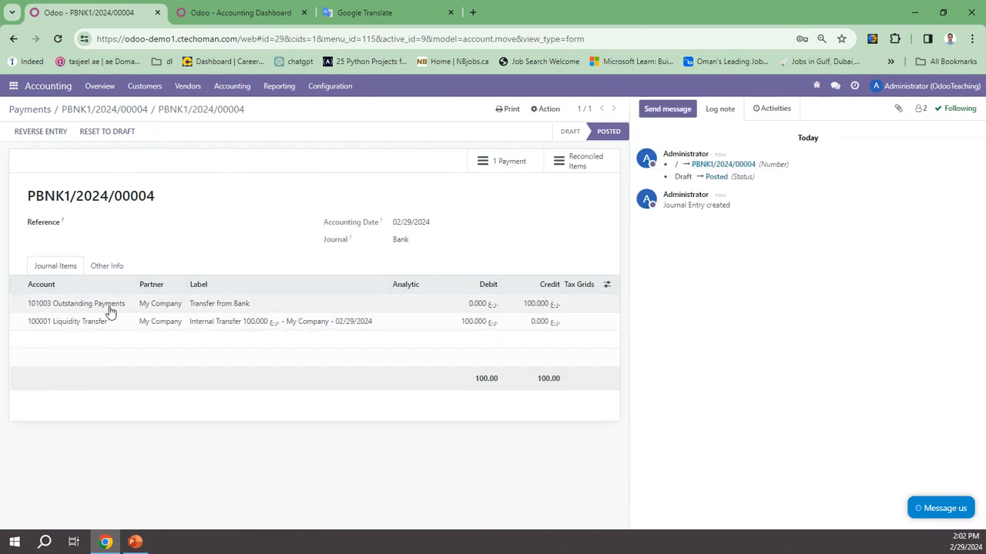
{"action": "left_click_drag", "start_coordinate": [49, 308], "coordinate": [89, 310]}
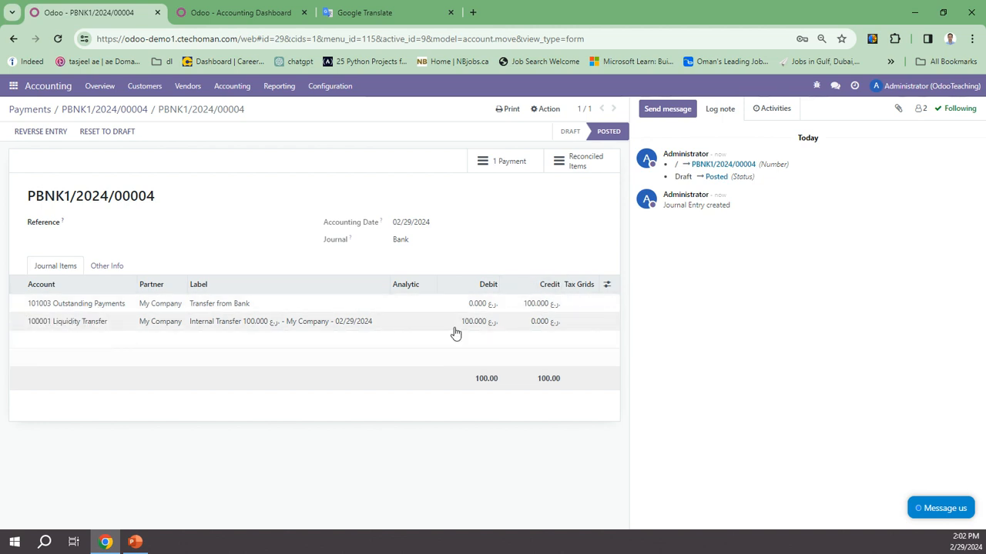
{"action": "left_click", "coordinate": [144, 111]}
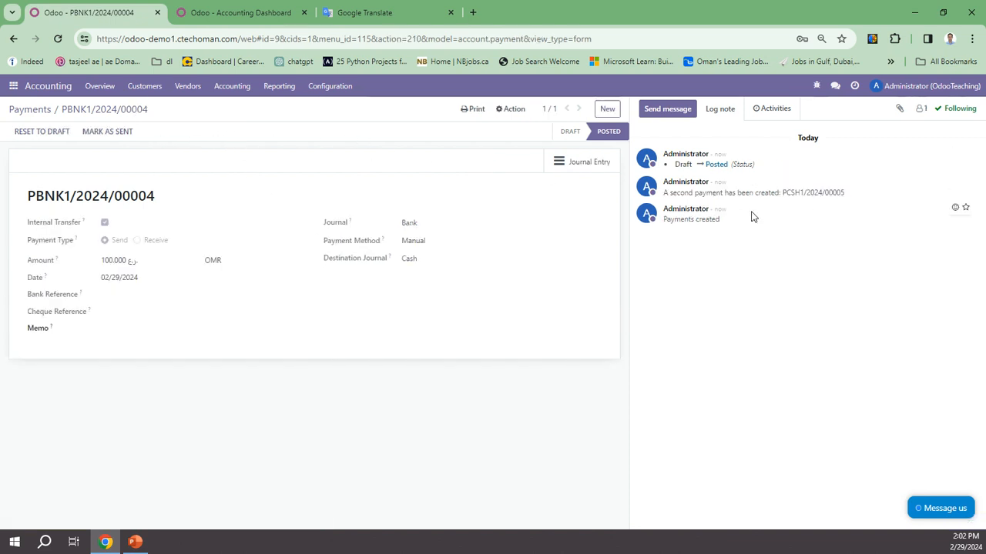
Open the linked second payment in the Cash journal, examine its journal entry, and return to the bank payment
{"action": "left_click", "coordinate": [816, 194]}
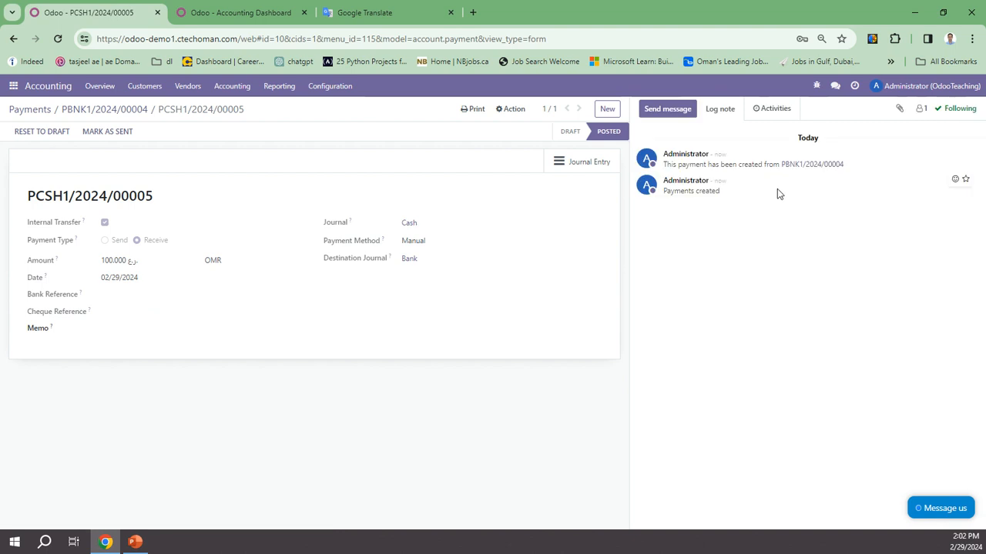
{"action": "left_click", "coordinate": [584, 164]}
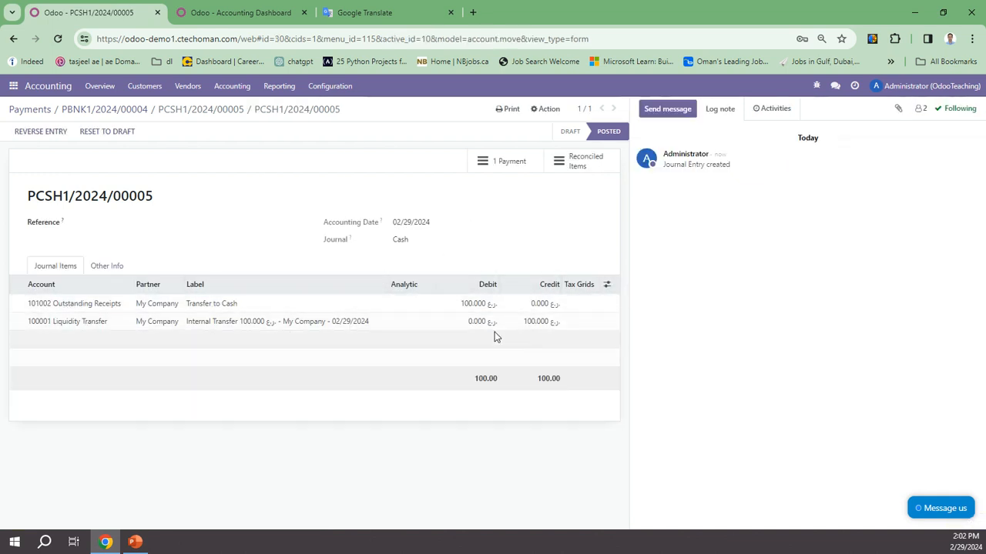
{"action": "left_click", "coordinate": [119, 112]}
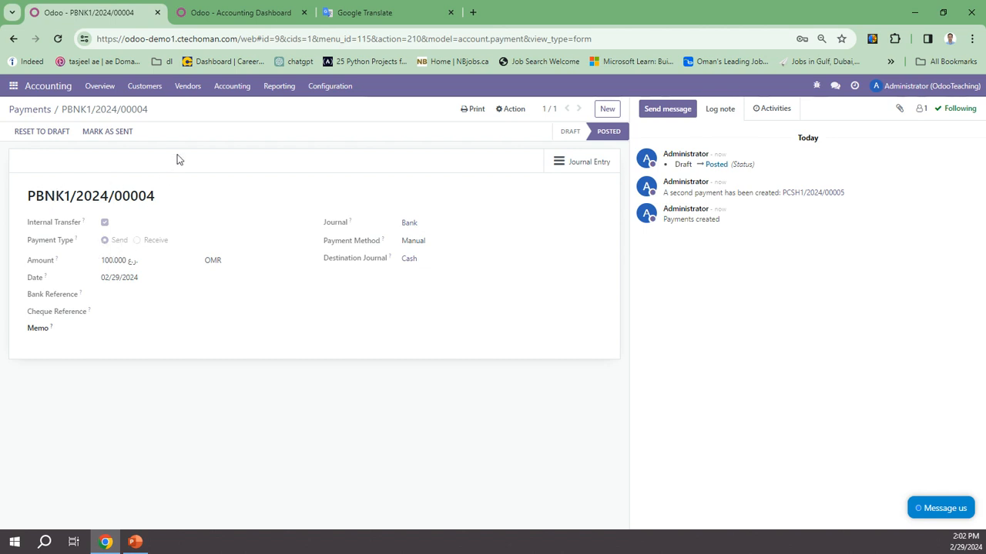
{"action": "left_click", "coordinate": [187, 89]}
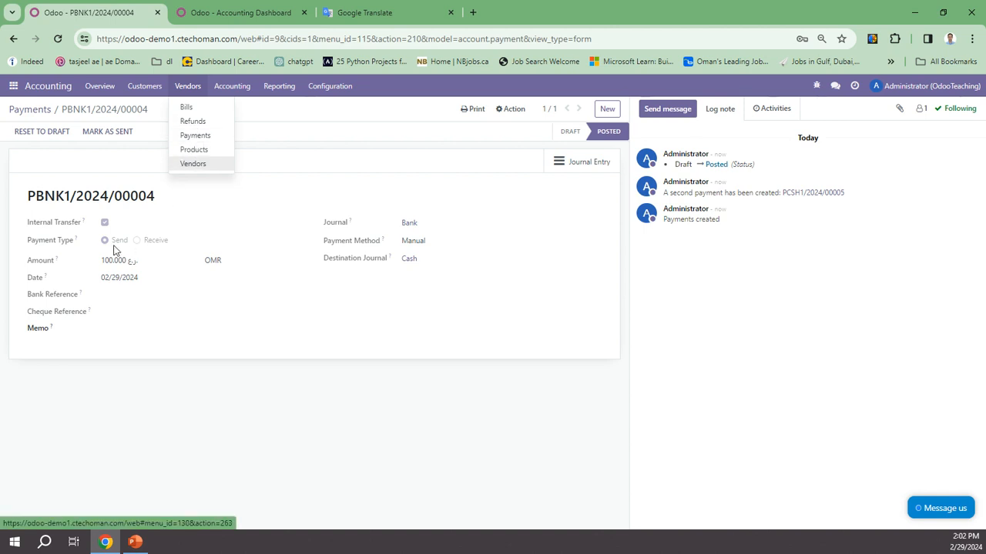
{"action": "left_click", "coordinate": [56, 243]}
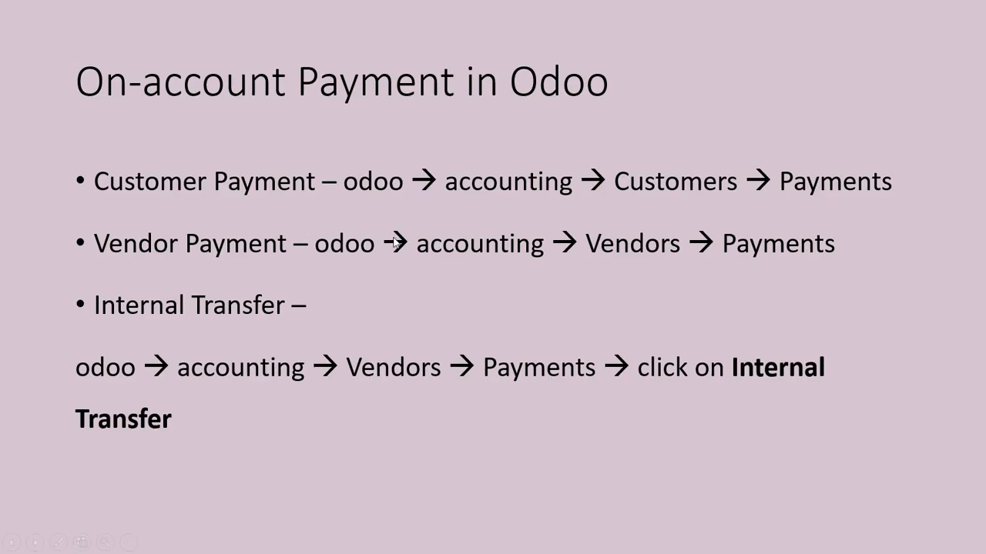
{"action": "left_click", "coordinate": [394, 239]}
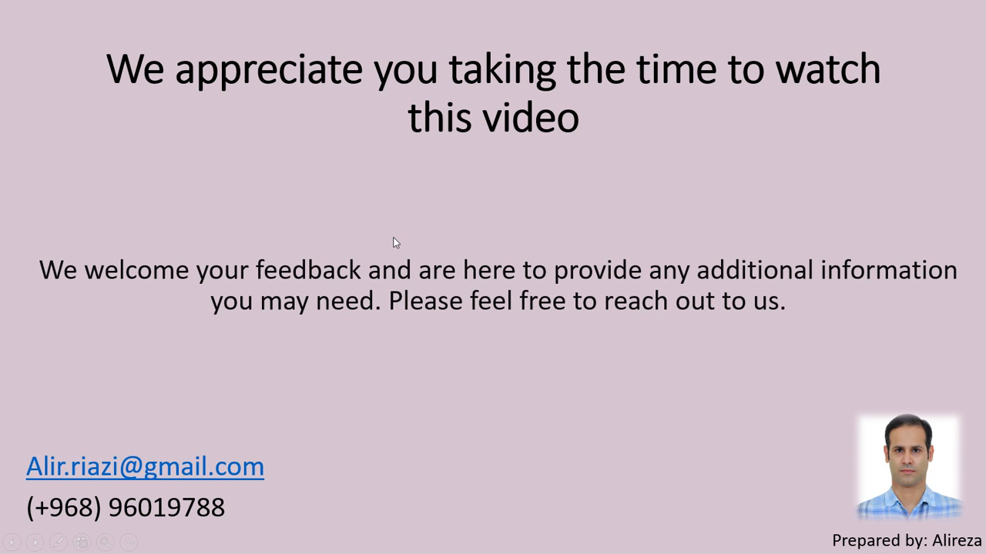